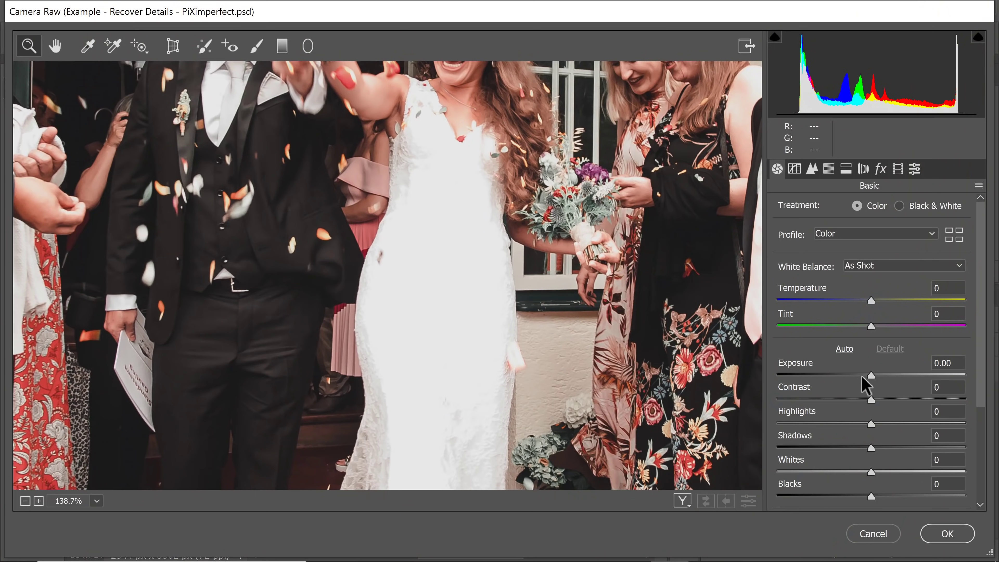
# Try darkening the exposure to -2.45, then duplicate the photo and open Camera Raw for the copy
pyautogui.moveTo(871, 377); pyautogui.dragTo(825, 376)
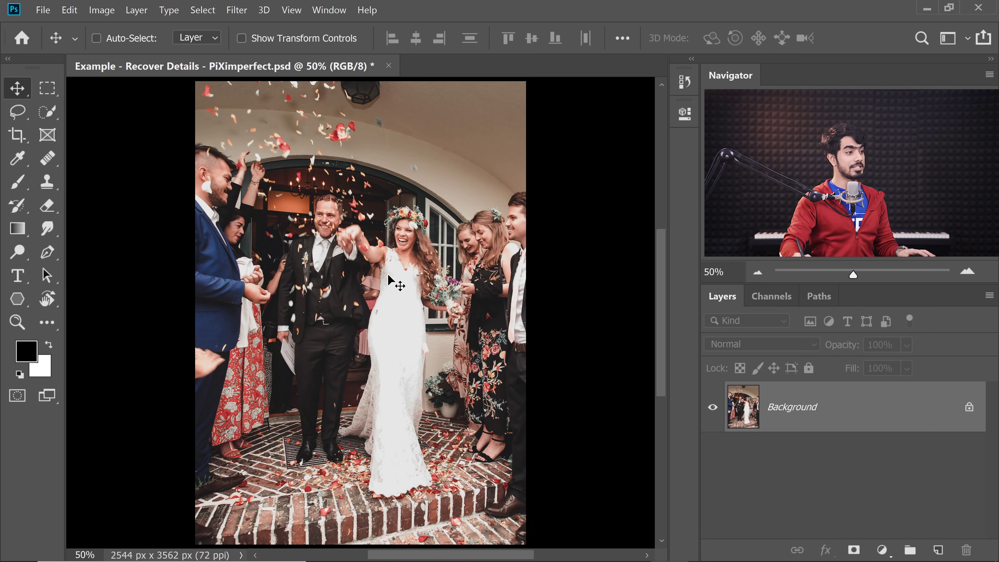
pyautogui.moveTo(391, 290); pyautogui.dragTo(454, 303)
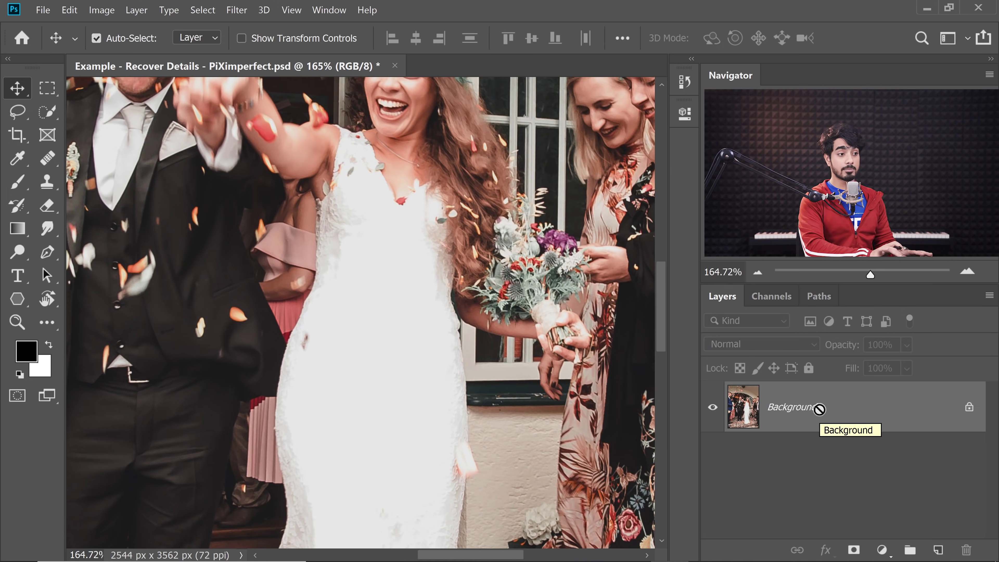
pyautogui.hotkey('ctrl', 'j')
pyautogui.click(236, 10)
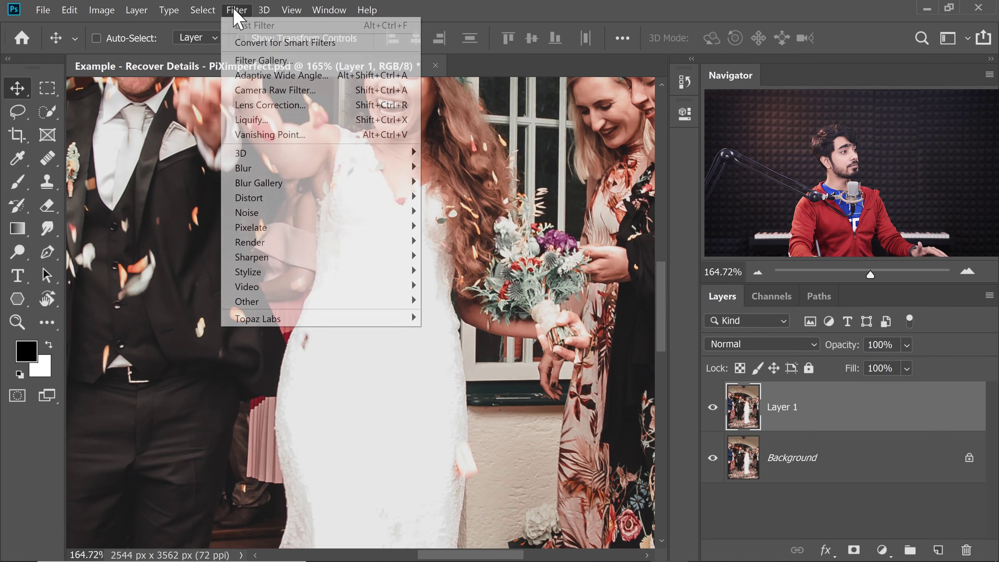
pyautogui.click(280, 91)
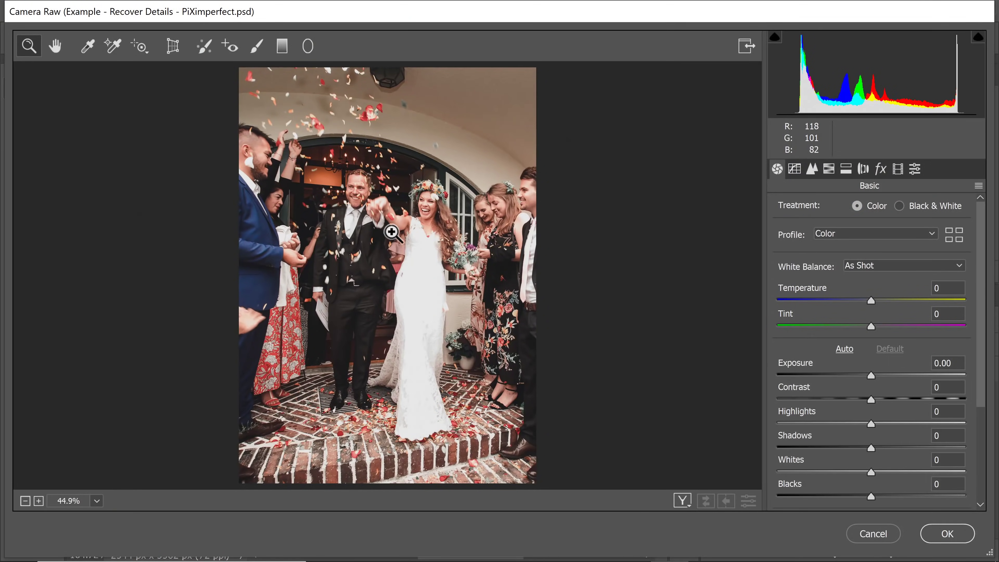
# Test exposure -2.45 and highlights -100 in Camera Raw, discard them, and delete the duplicate layer
pyautogui.moveTo(408, 283); pyautogui.dragTo(462, 279)
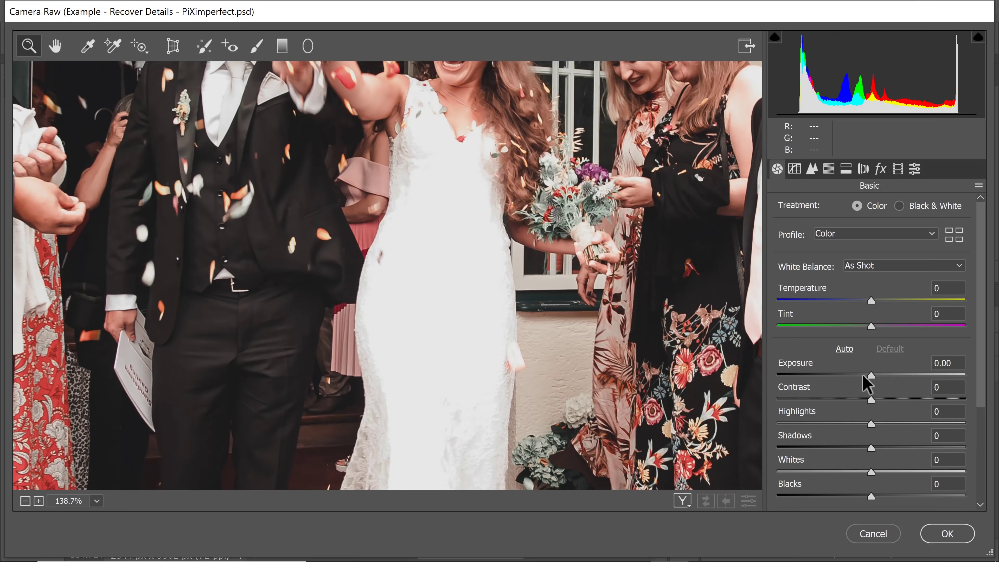
pyautogui.moveTo(863, 375); pyautogui.dragTo(825, 375)
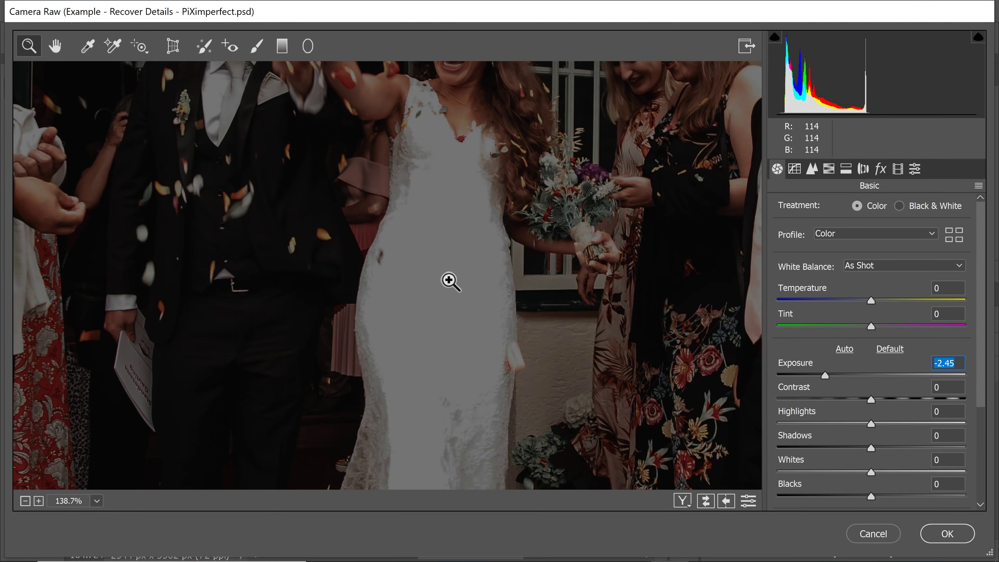
pyautogui.moveTo(871, 424); pyautogui.dragTo(473, 394)
pyautogui.moveTo(439, 278); pyautogui.dragTo(492, 232)
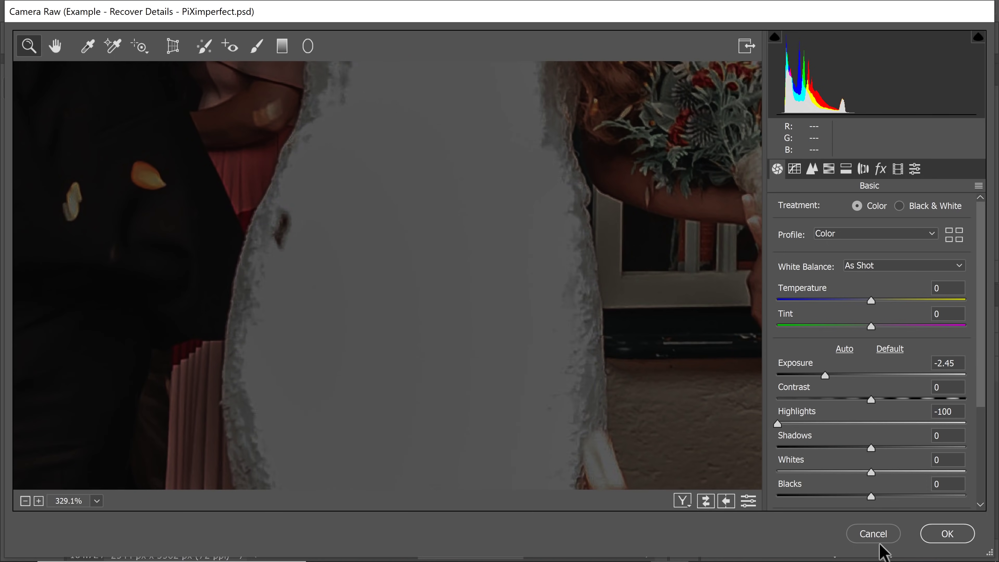
pyautogui.click(881, 533)
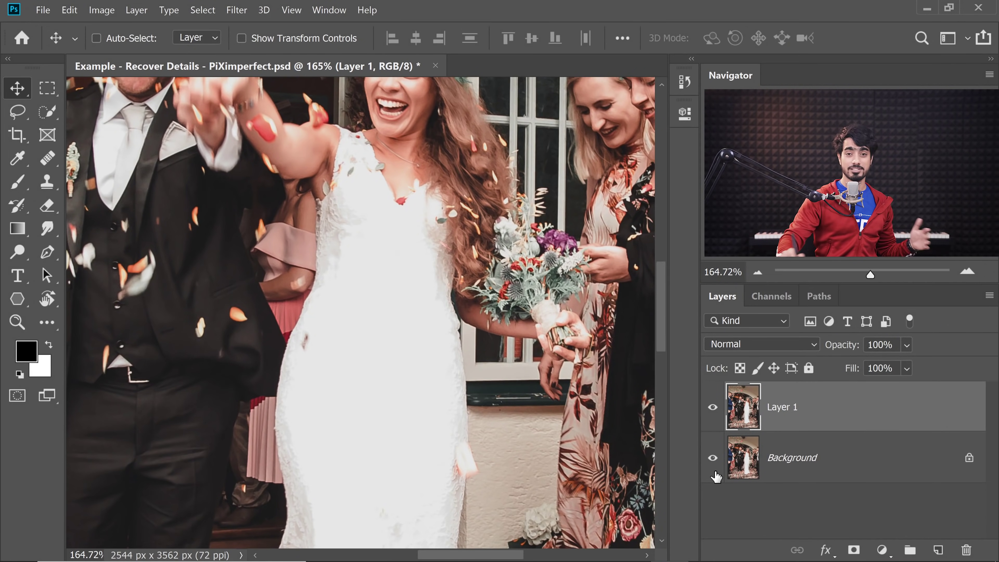
pyautogui.moveTo(310, 297); pyautogui.dragTo(446, 435)
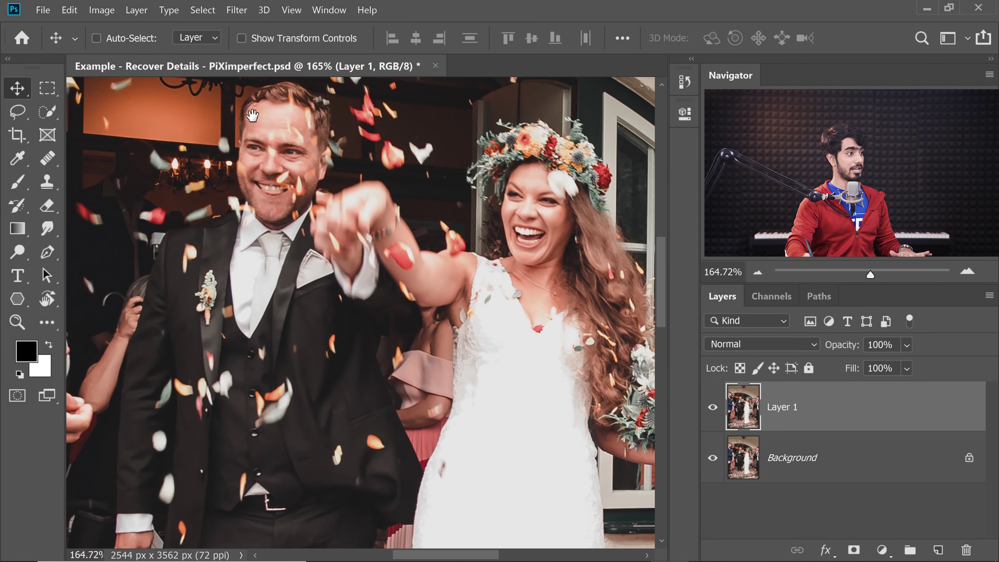
pyautogui.moveTo(882, 418); pyautogui.dragTo(967, 550)
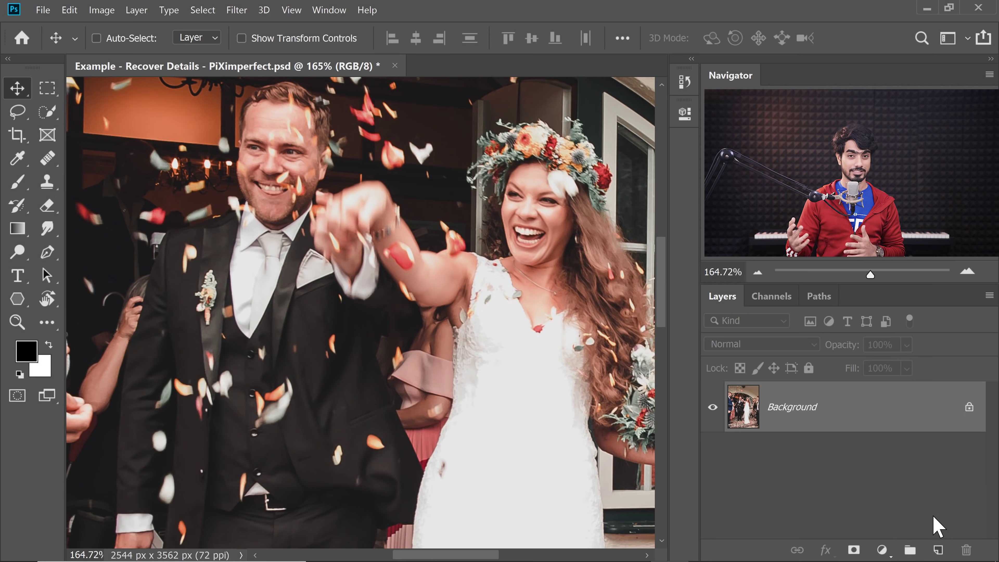
# Drag Reference.jpg from the Recover Details folder onto Photoshop to open it
pyautogui.moveTo(559, 408); pyautogui.dragTo(411, 315)
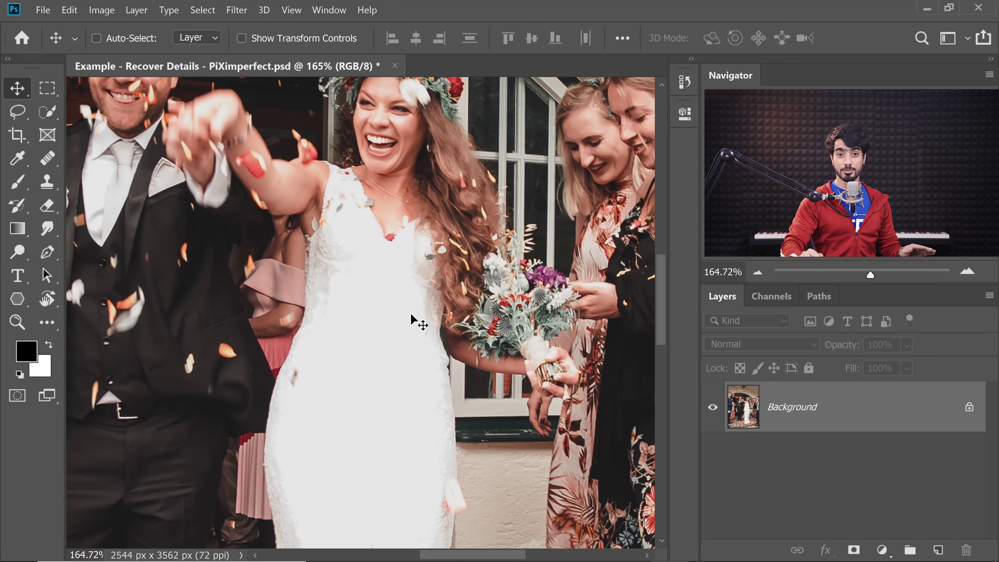
pyautogui.scroll(5, 401, 340)
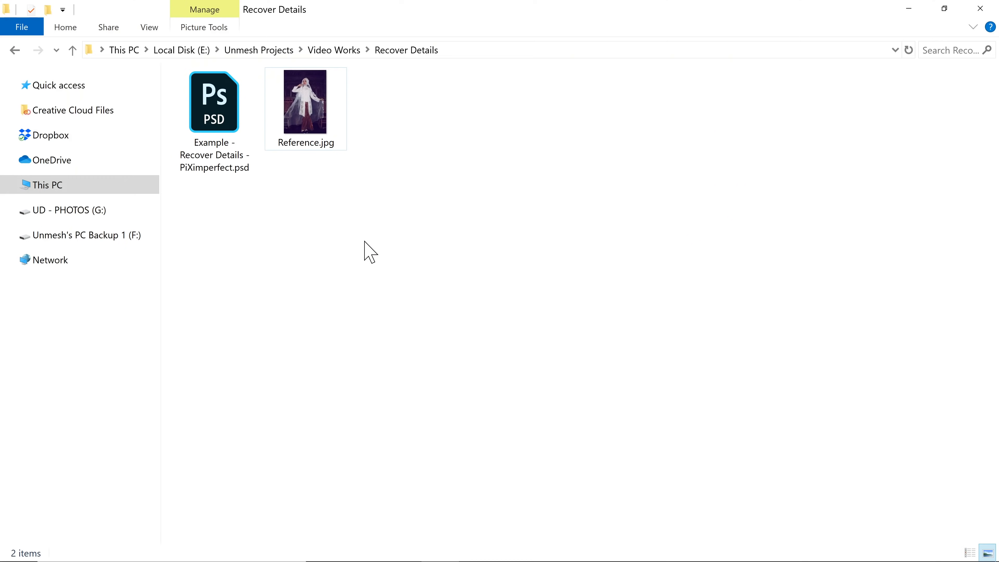
pyautogui.click(306, 124)
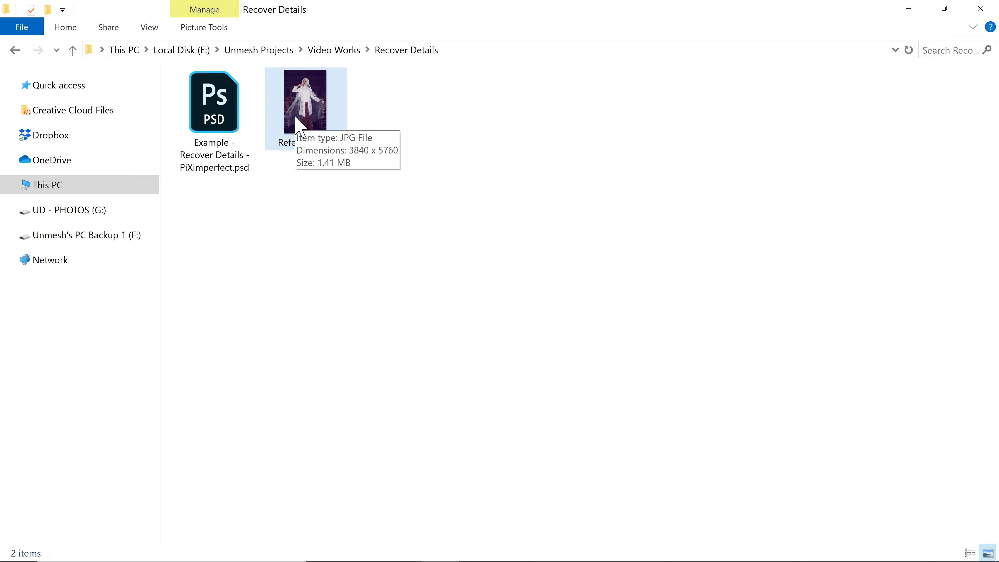
pyautogui.moveTo(299, 125); pyautogui.dragTo(471, 66)
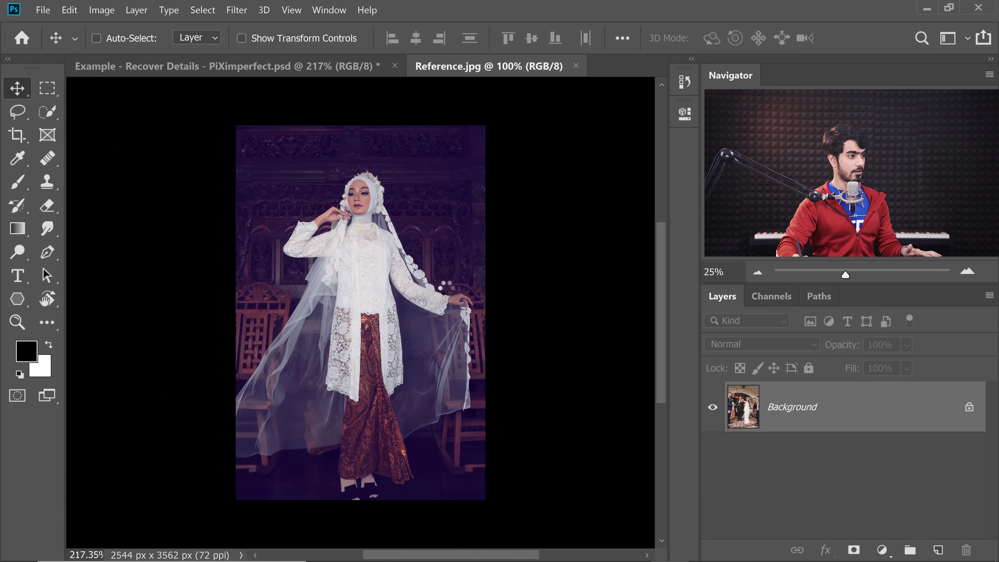
# Open Reference.jpg as a second tab beside the wedding photo, zoom in, and choose the Lasso tool
pyautogui.scroll(5, 339, 280)
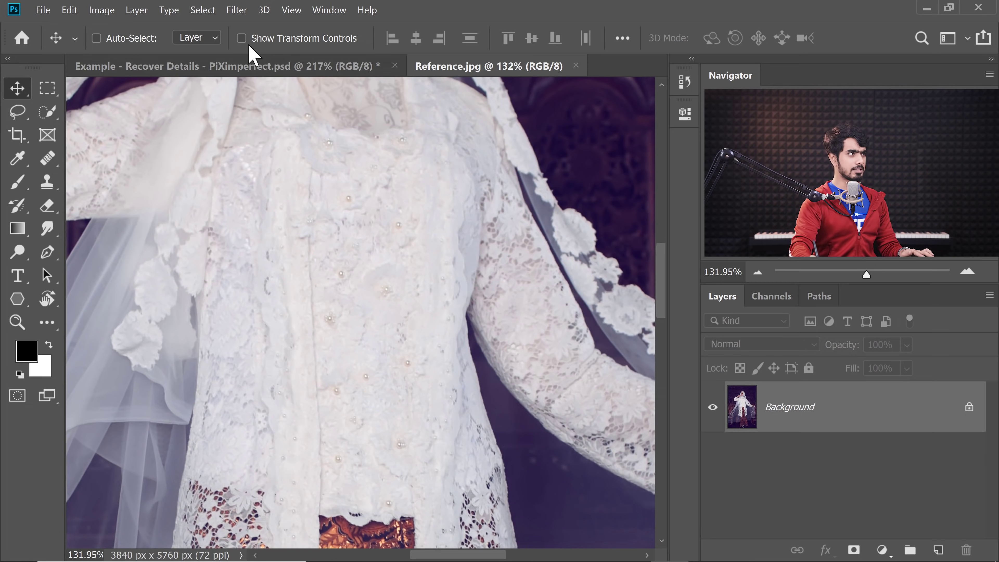
pyautogui.click(252, 66)
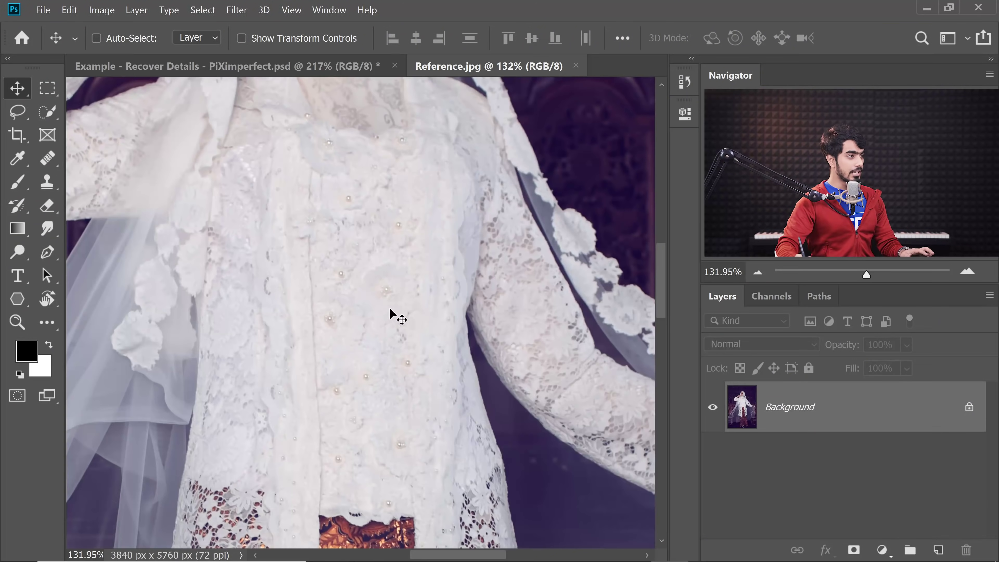
pyautogui.scroll(-1, 392, 319)
pyautogui.scroll(1, 393, 290)
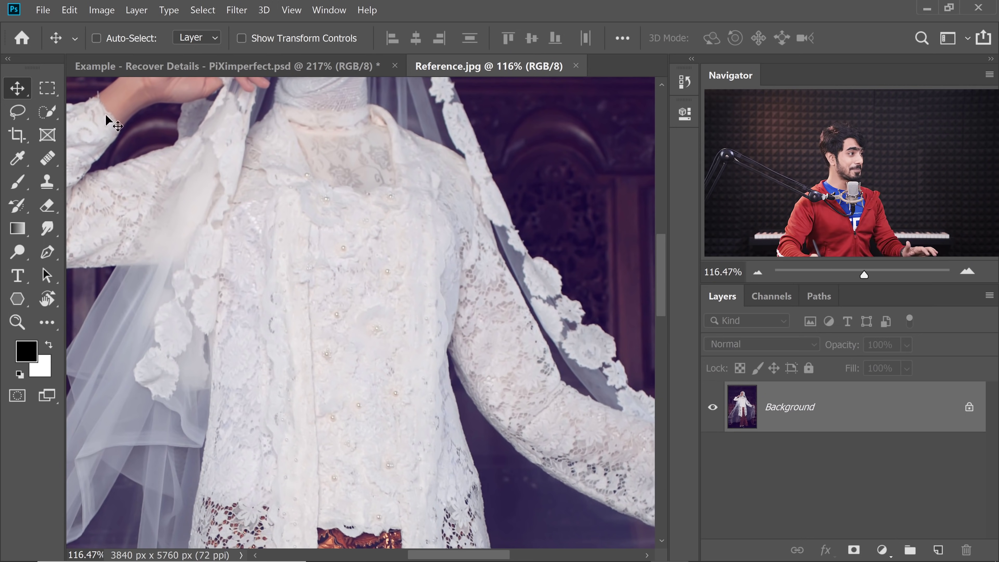
pyautogui.click(17, 114)
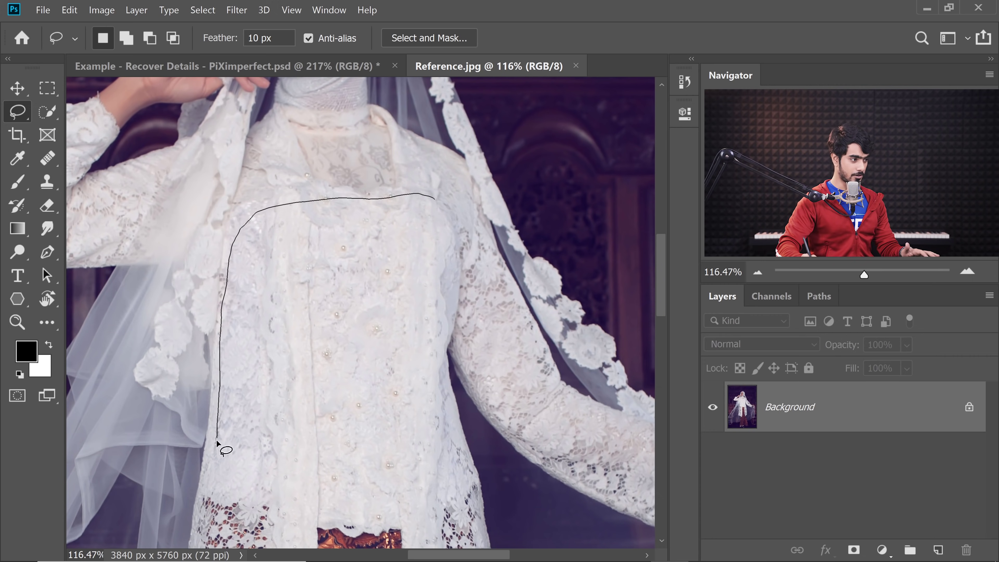
# Lasso and copy the reference lace bodice, trial-paste it into the wedding photo, then undo the paste
pyautogui.moveTo(298, 504)
pyautogui.mouseDown()
pyautogui.moveTo(435, 498)
pyautogui.moveTo(455, 431)
pyautogui.moveTo(387, 201)
pyautogui.mouseUp()
pyautogui.hotkey('ctrl', 'c')
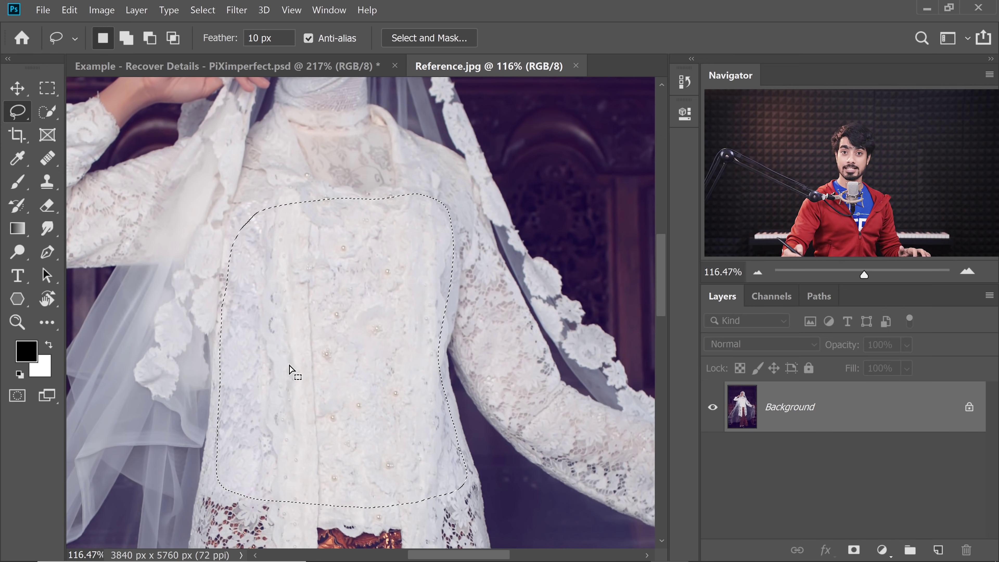
pyautogui.click(274, 66)
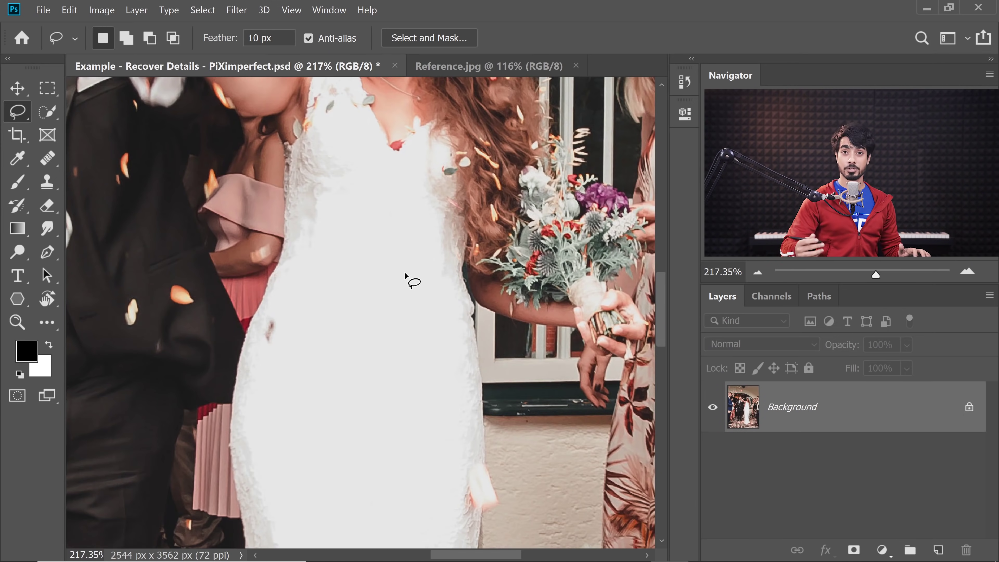
pyautogui.hotkey('ctrl', 'v')
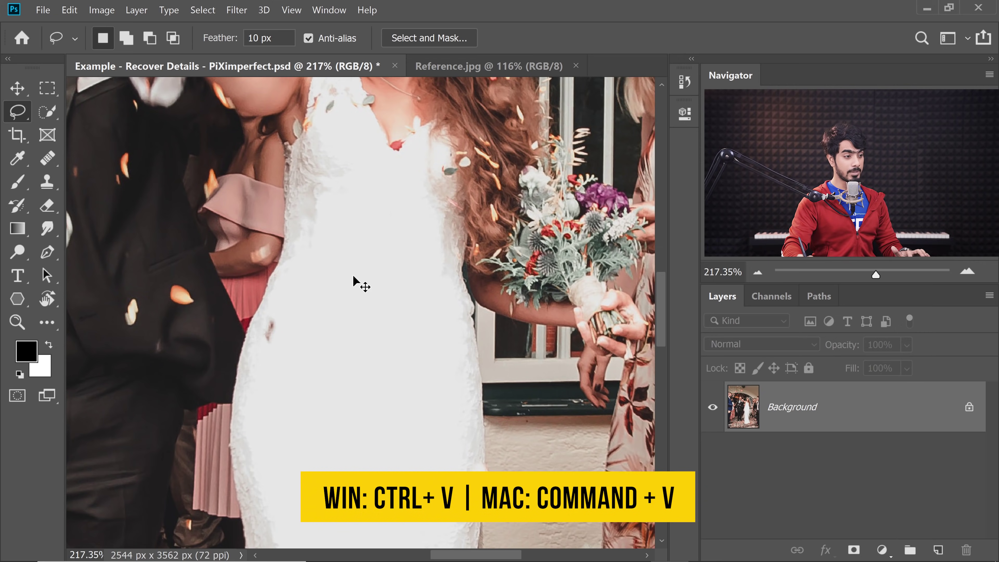
pyautogui.hotkey('ctrl', 'v')
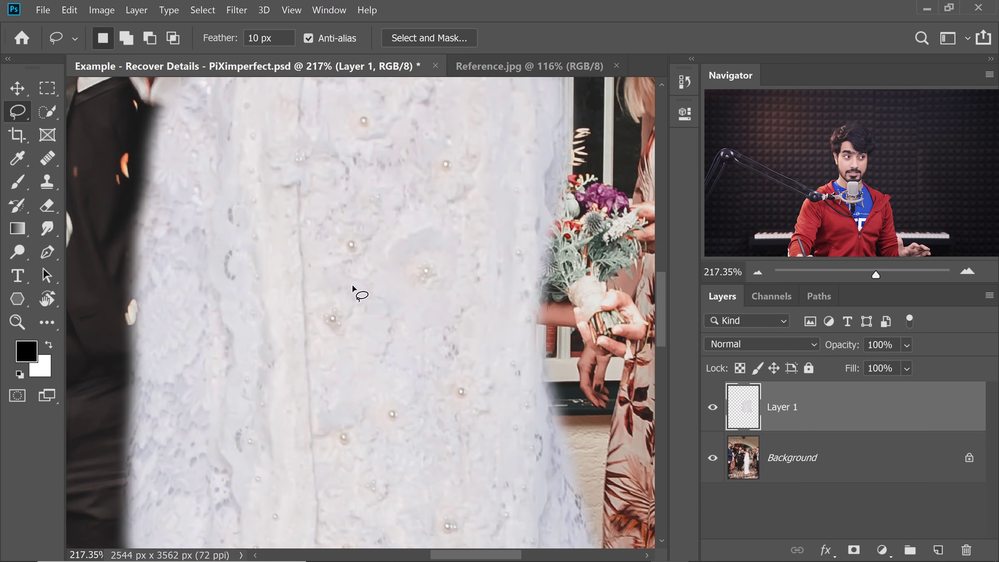
pyautogui.scroll(-3, 355, 279)
pyautogui.scroll(2, 318, 265)
pyautogui.scroll(2, 270, 274)
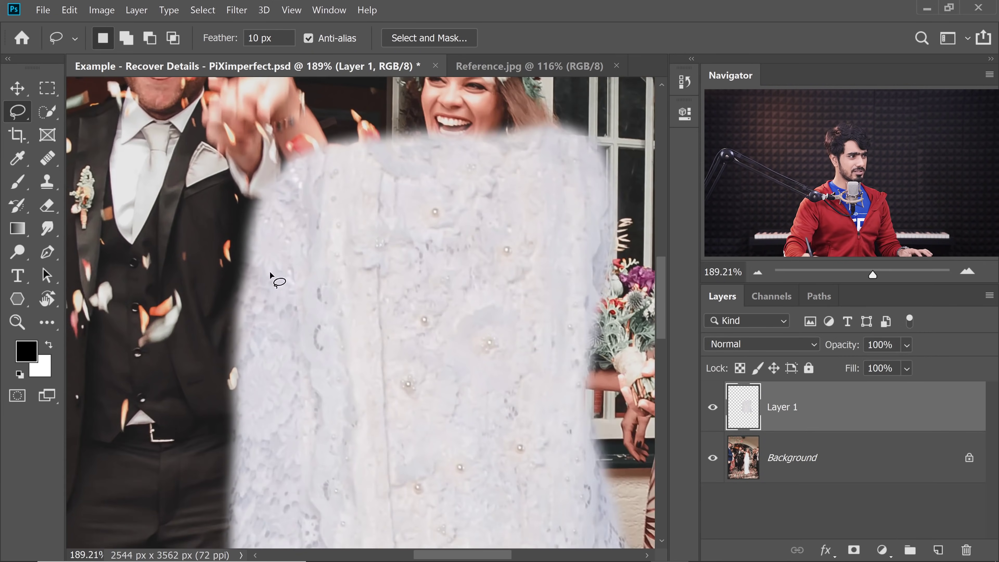
pyautogui.moveTo(512, 375); pyautogui.dragTo(418, 317)
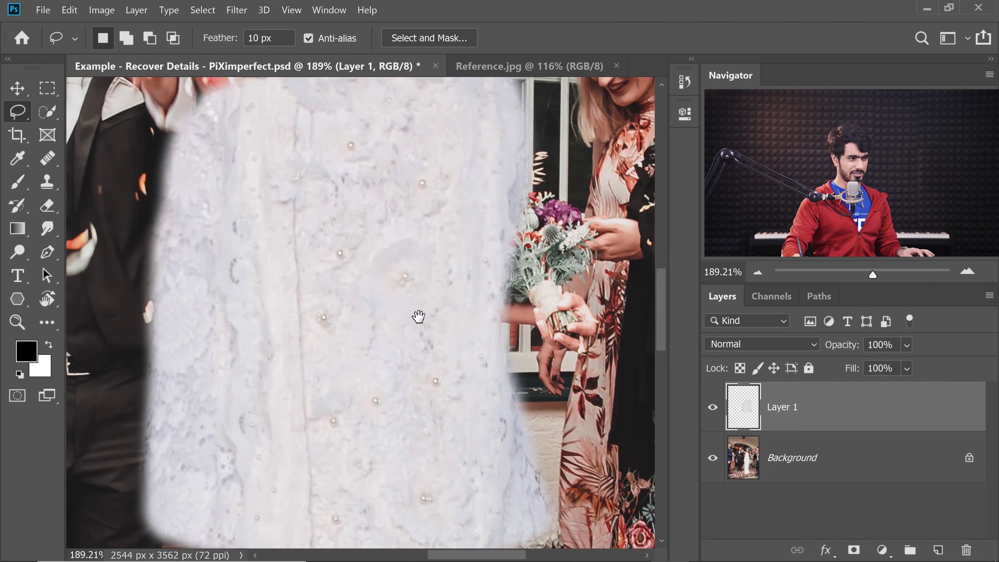
pyautogui.hotkey('ctrl', 'z')
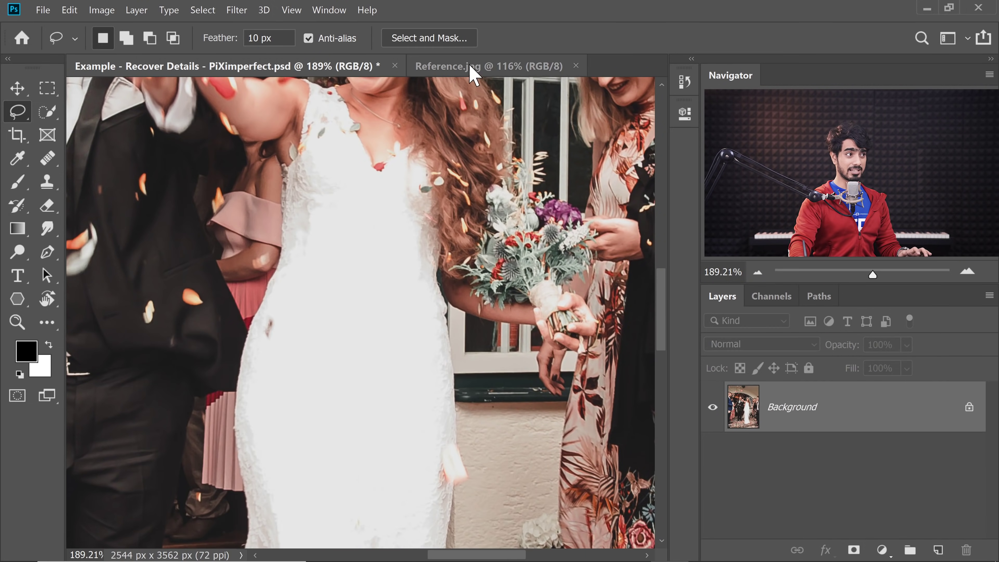
# Lasso the lace bodice with 0 px feather, Shift-add its lower left, and copy the selection
pyautogui.click(471, 66)
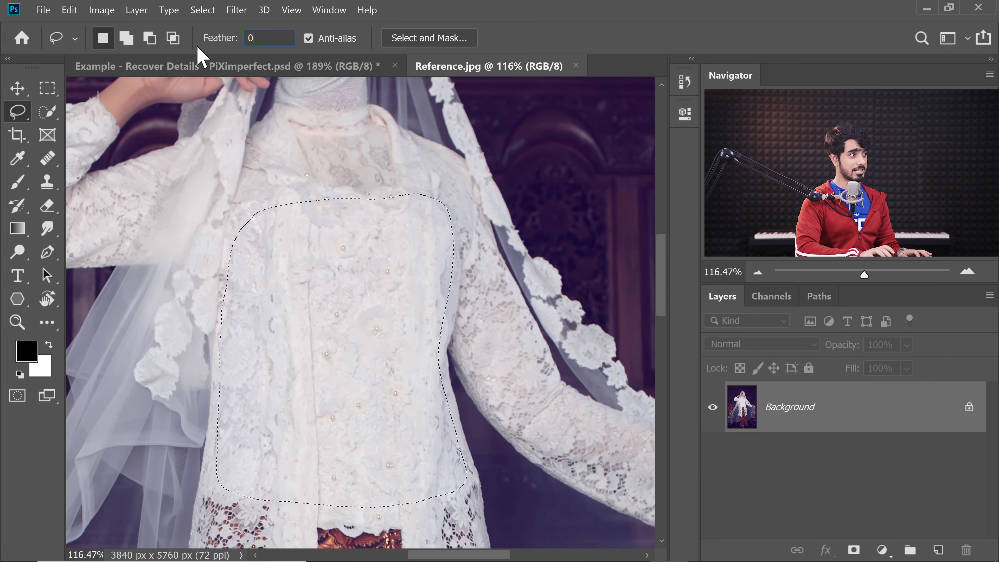
pyautogui.press('Return')
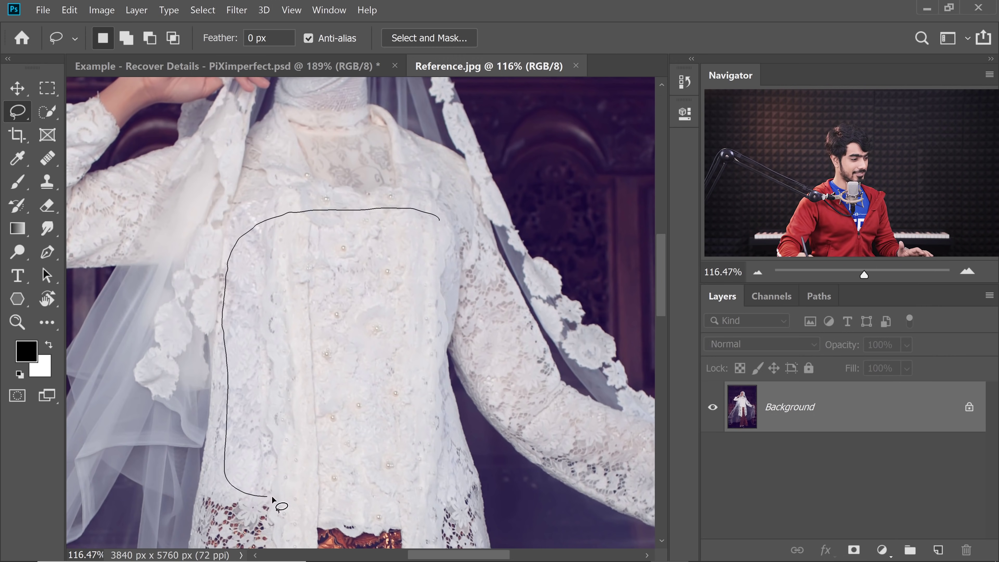
pyautogui.moveTo(445, 332); pyautogui.dragTo(440, 217)
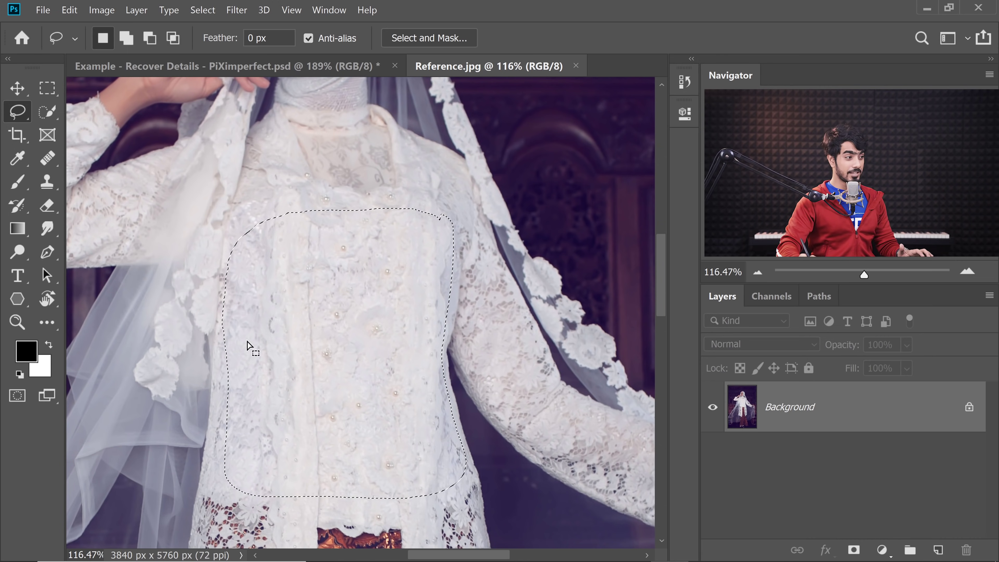
pyautogui.press('shift')
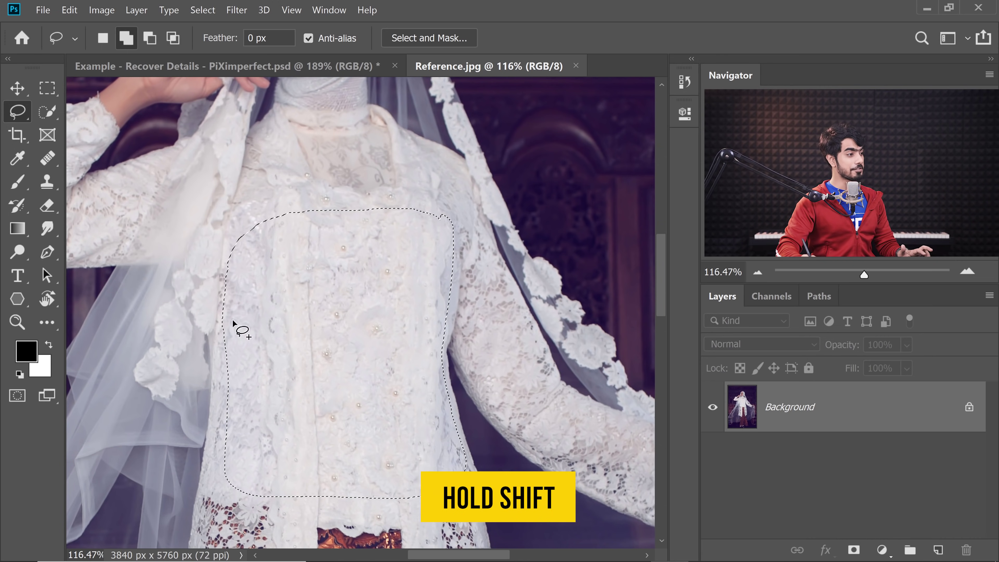
pyautogui.moveTo(224, 318); pyautogui.dragTo(219, 356)
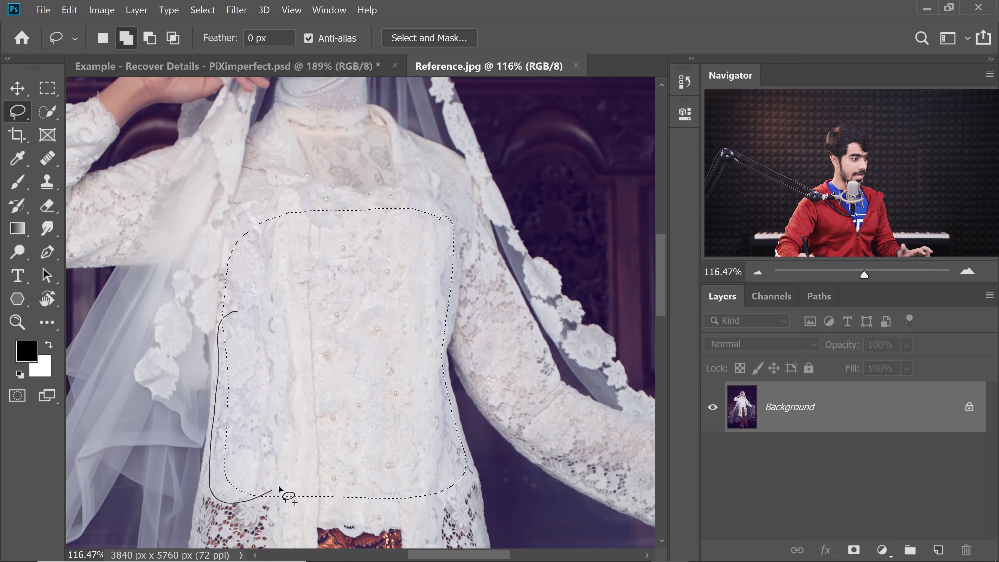
pyautogui.moveTo(279, 487); pyautogui.dragTo(281, 495)
pyautogui.hotkey('ctrl', 'c')
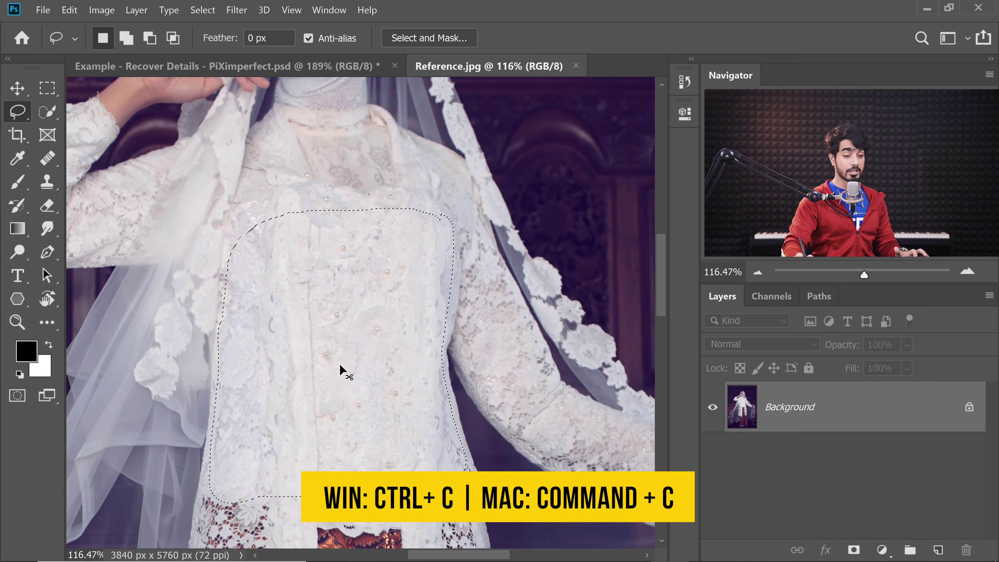
pyautogui.click(287, 66)
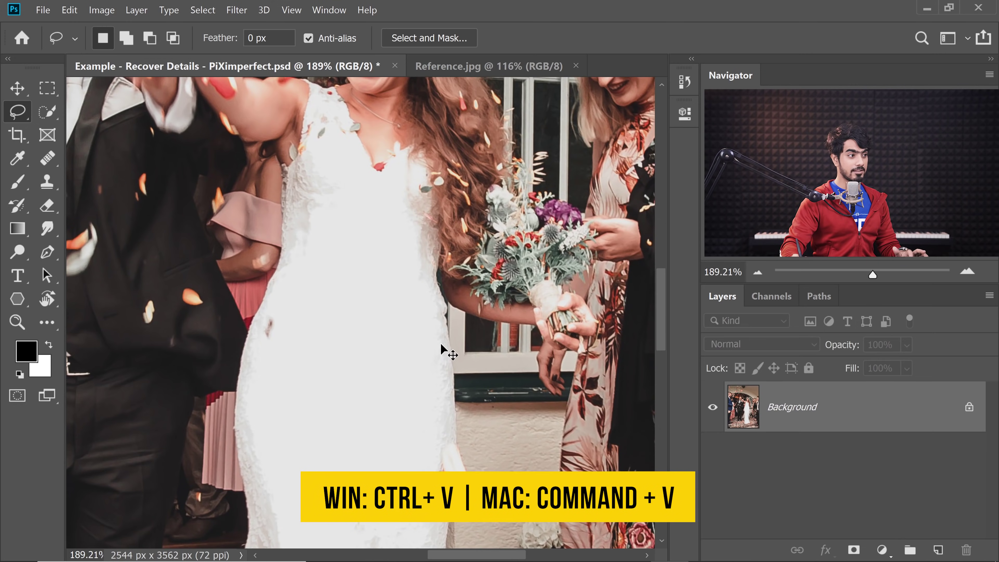
# Paste the lace as a new layer, scale it to about 55%, and name it 'Reference Texture'
pyautogui.hotkey('ctrl', 'v')
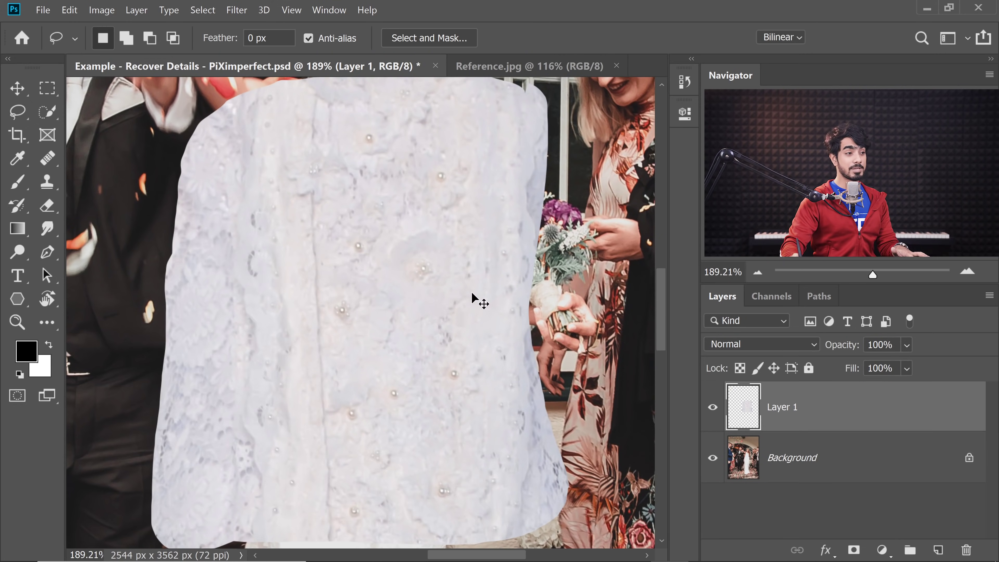
pyautogui.hotkey('ctrl', 't')
pyautogui.scroll(-2, 438, 244)
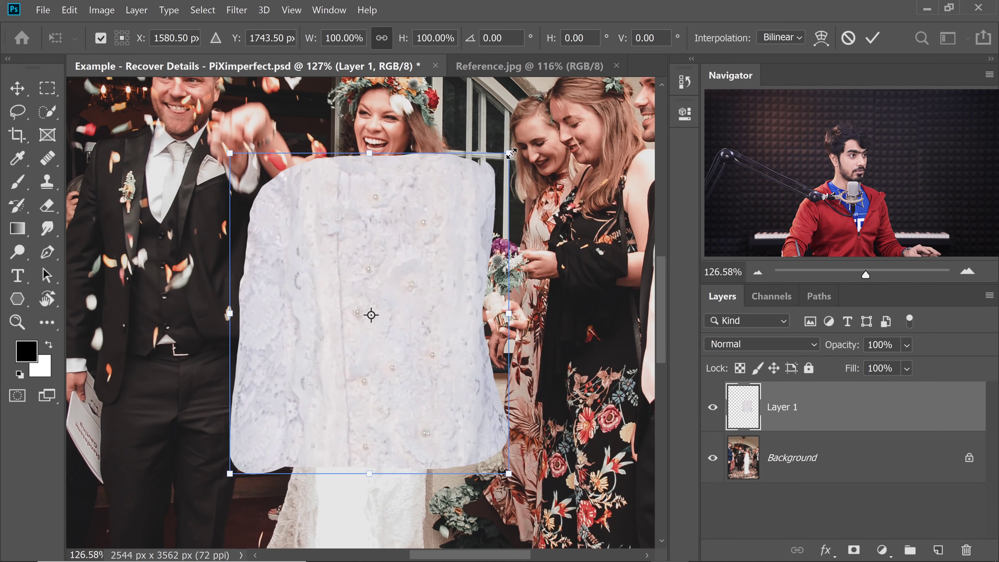
pyautogui.moveTo(511, 153); pyautogui.dragTo(447, 228)
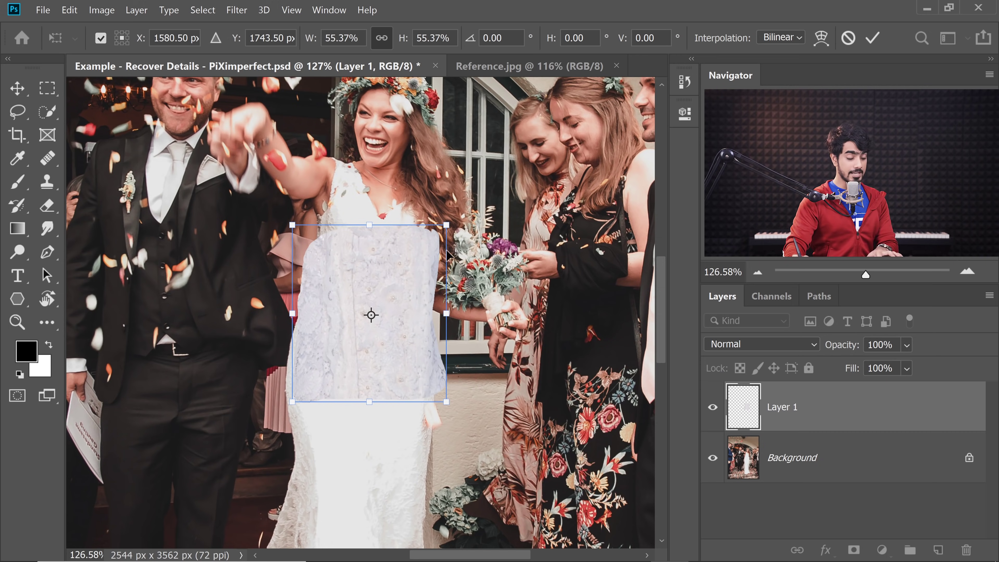
pyautogui.press('Return')
pyautogui.press('l')
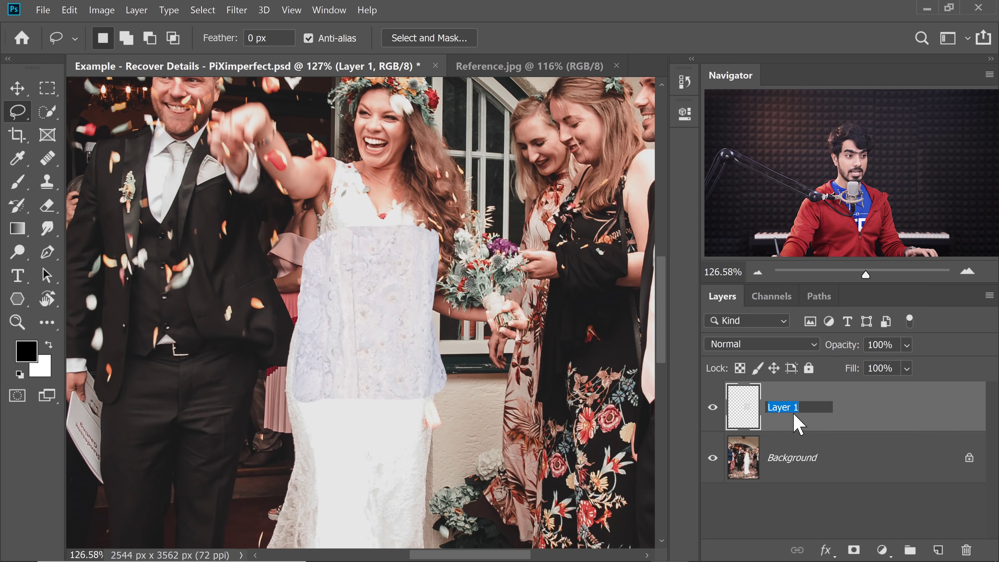
pyautogui.write('Reference Texture')
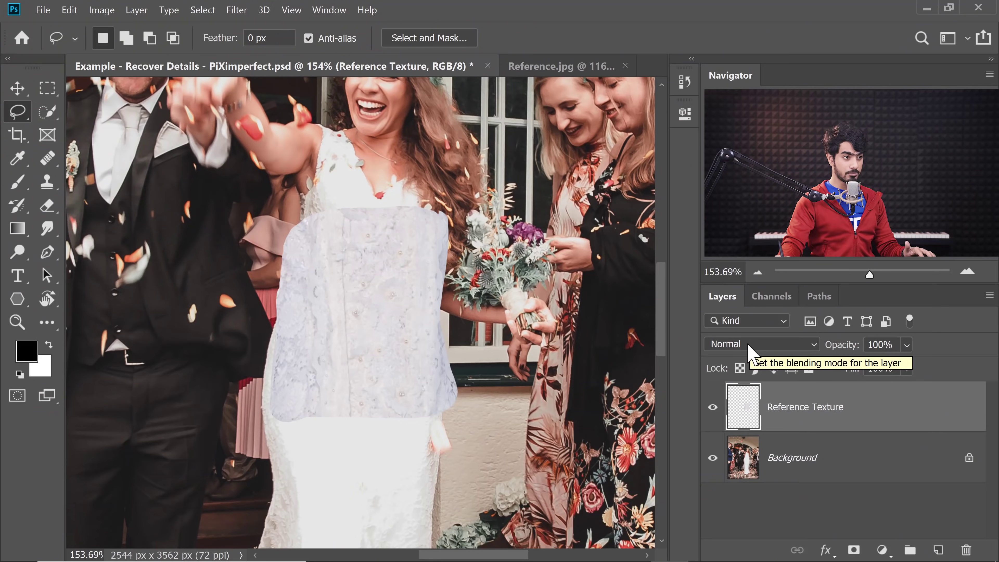
# Set the Reference Texture layer's blend mode to Multiply at 100% opacity
pyautogui.click(749, 346)
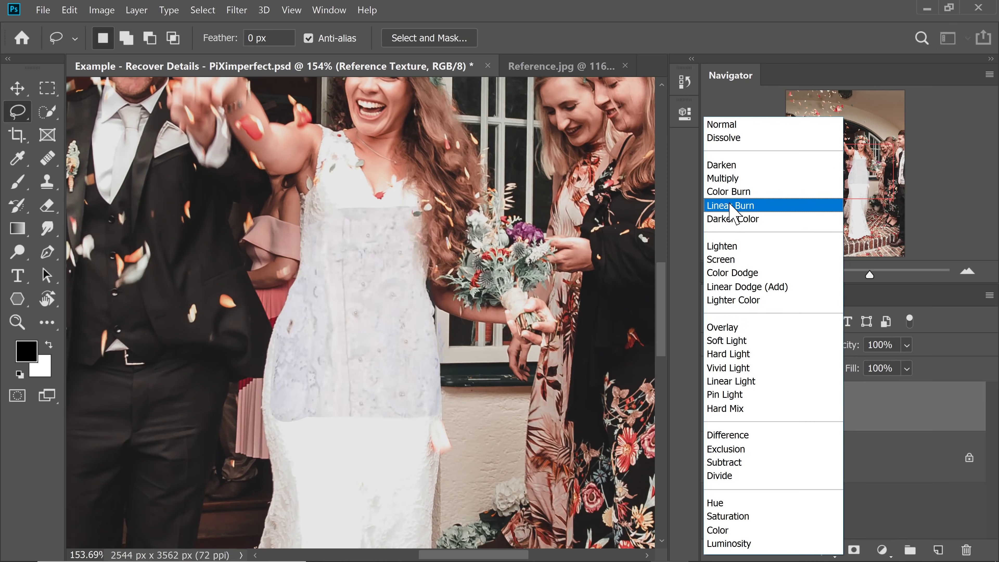
pyautogui.click(728, 179)
pyautogui.scroll(5, 356, 279)
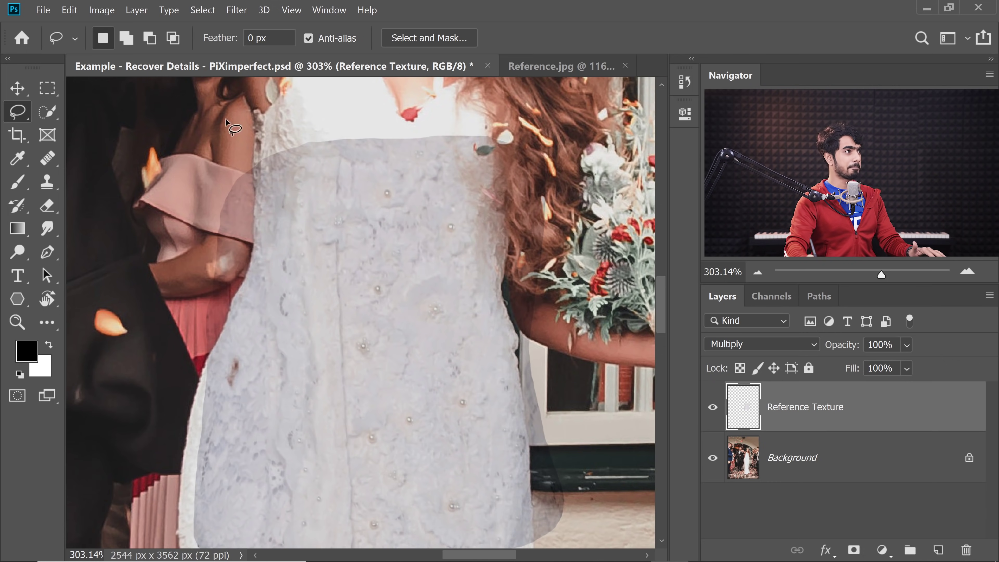
pyautogui.click(103, 12)
pyautogui.moveTo(136, 45)
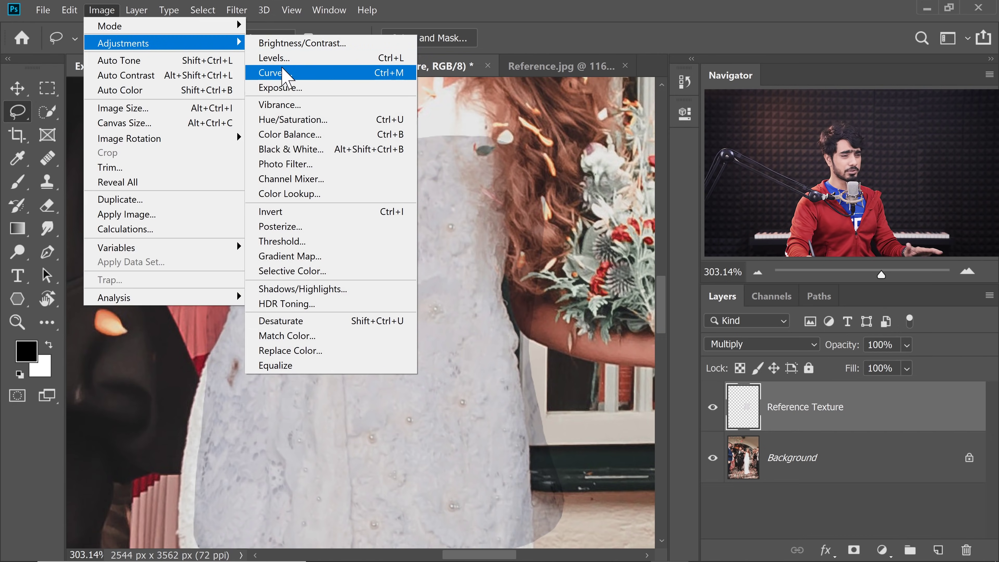
# Apply Curves to the lace layer, mapping input 226 to output 255
pyautogui.click(280, 71)
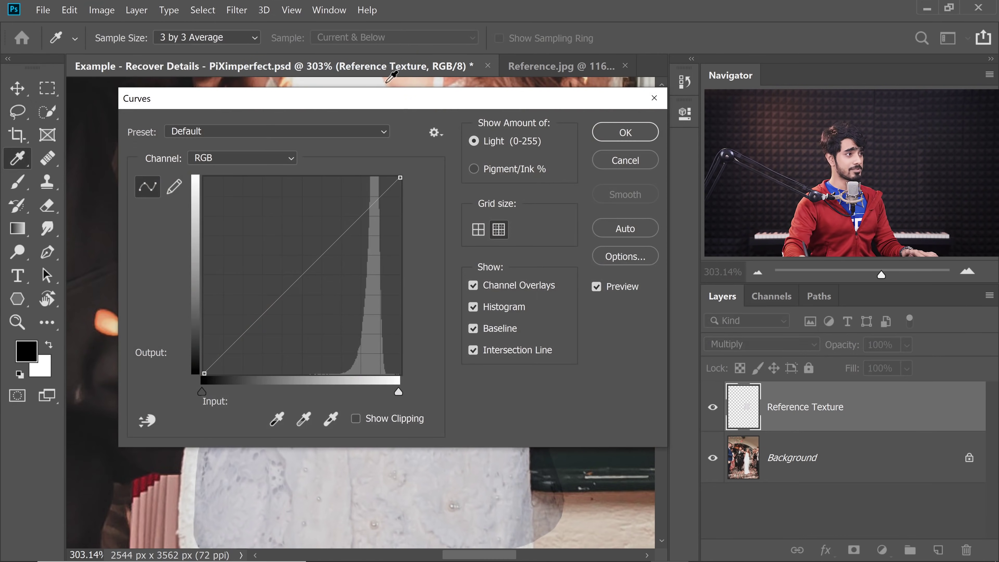
pyautogui.moveTo(387, 112); pyautogui.dragTo(750, 138)
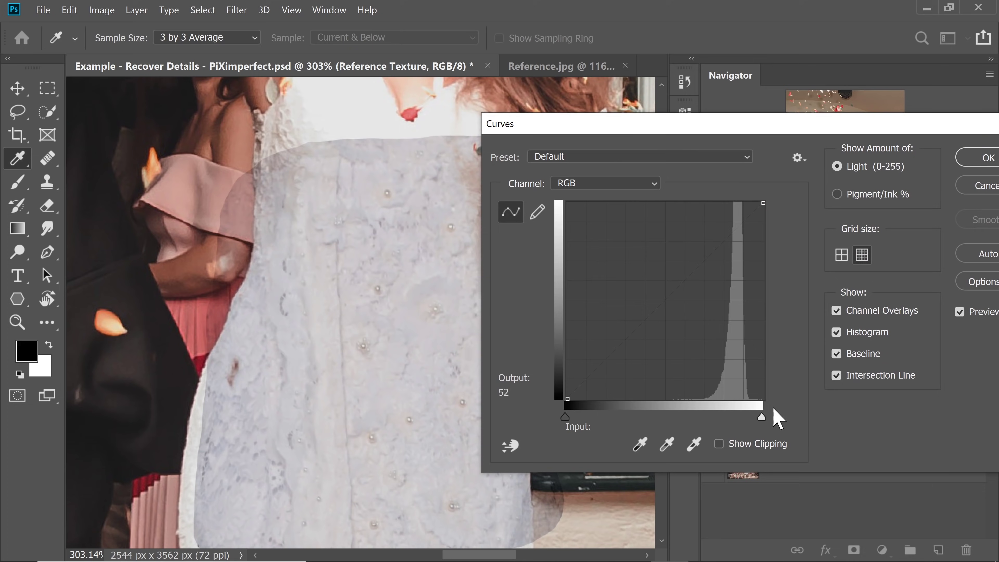
pyautogui.moveTo(651, 135); pyautogui.dragTo(706, 132)
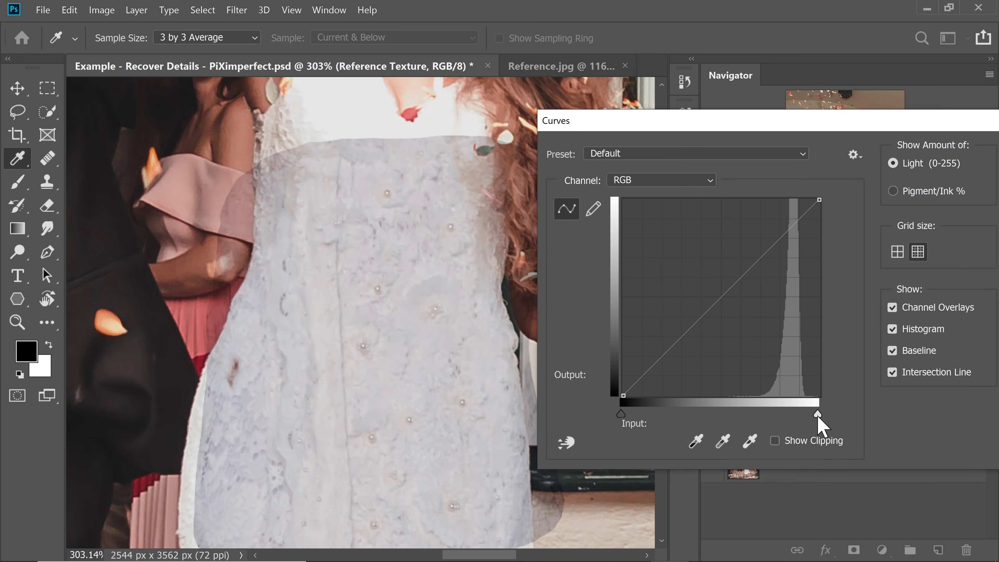
pyautogui.moveTo(817, 414); pyautogui.dragTo(793, 413)
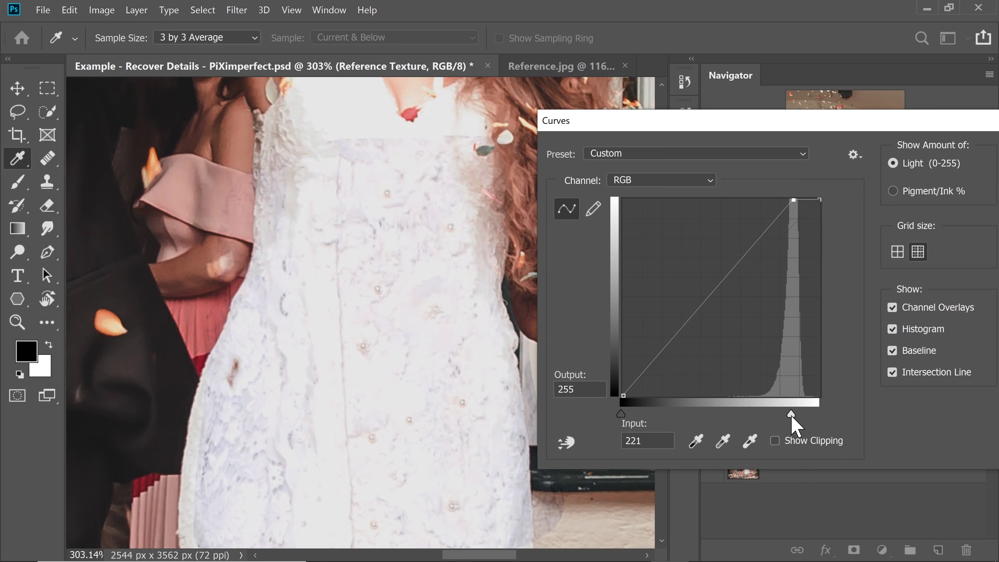
pyautogui.moveTo(781, 414)
pyautogui.mouseDown()
pyautogui.moveTo(773, 414)
pyautogui.moveTo(790, 418)
pyautogui.mouseUp()
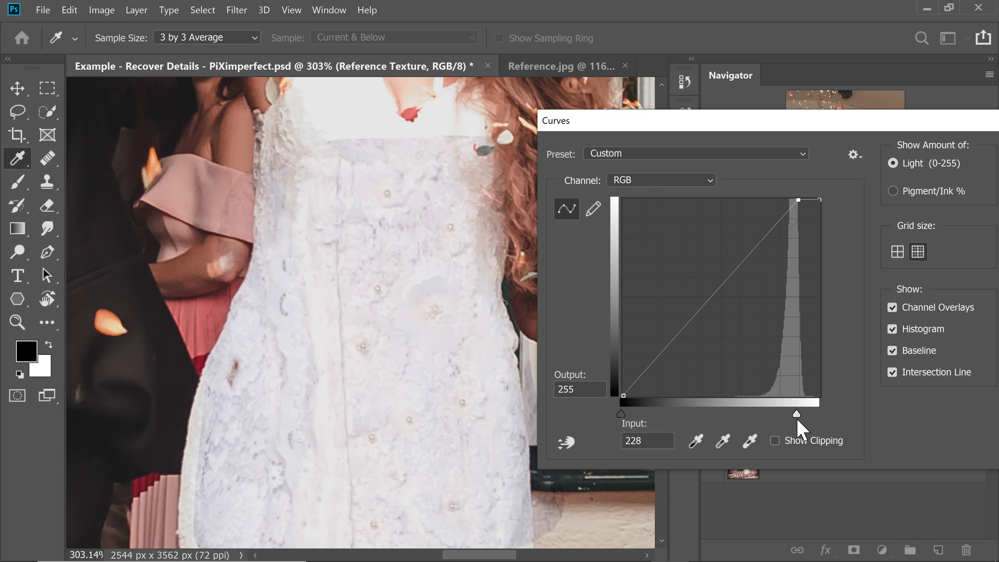
pyautogui.moveTo(792, 420); pyautogui.dragTo(795, 419)
pyautogui.moveTo(839, 126); pyautogui.dragTo(539, 132)
pyautogui.click(744, 161)
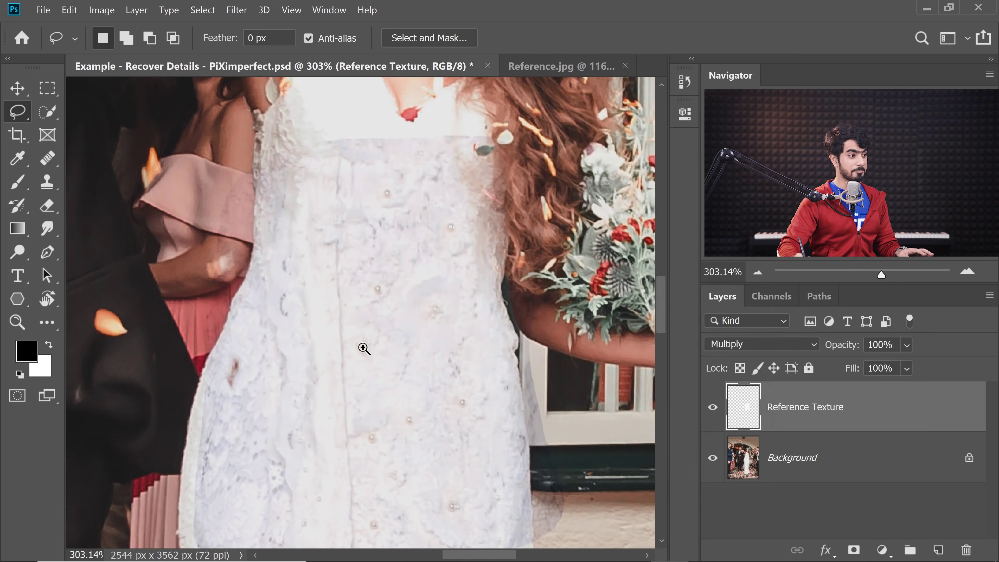
pyautogui.scroll(-3, 364, 346)
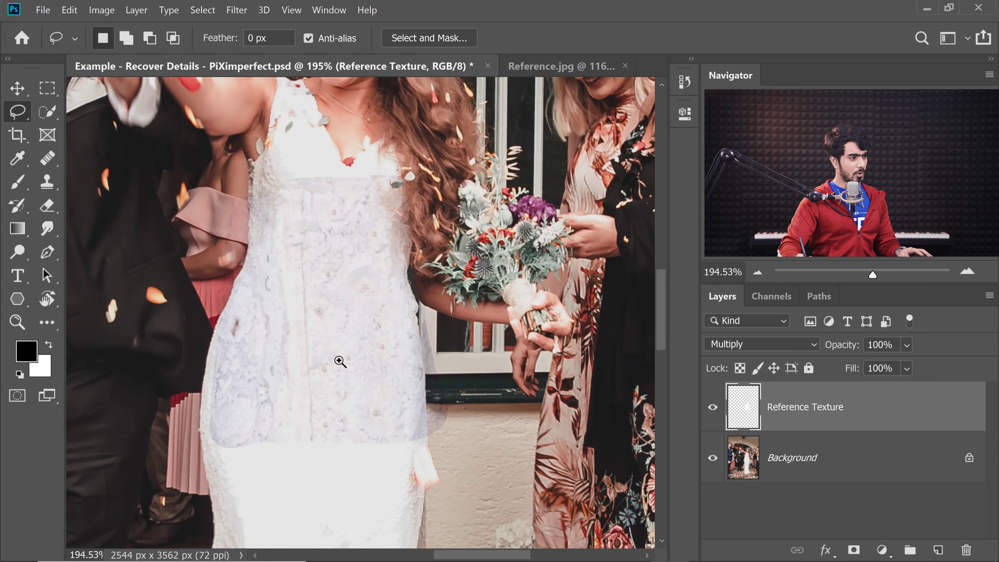
pyautogui.scroll(1, 339, 361)
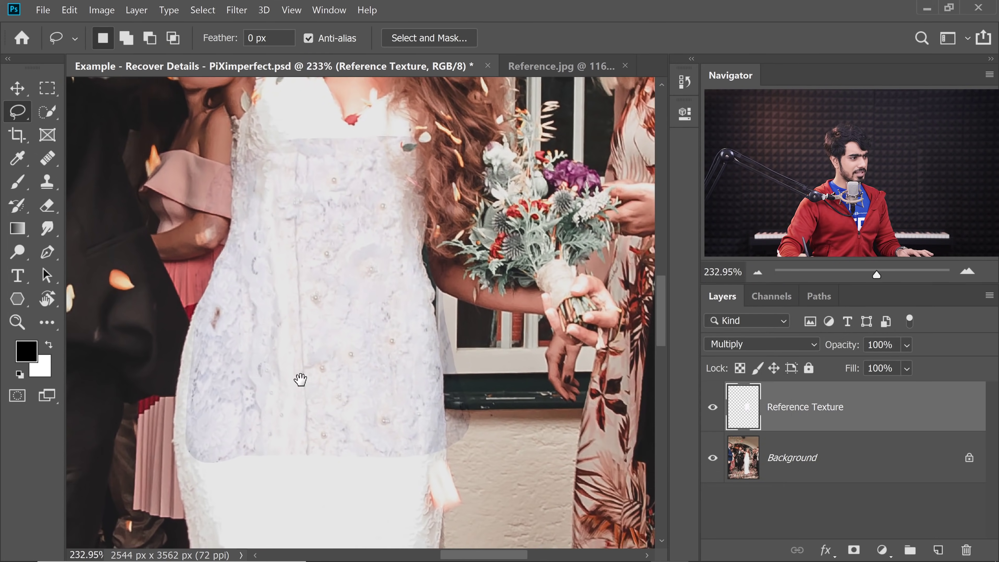
pyautogui.hscroll(-2, 294, 385)
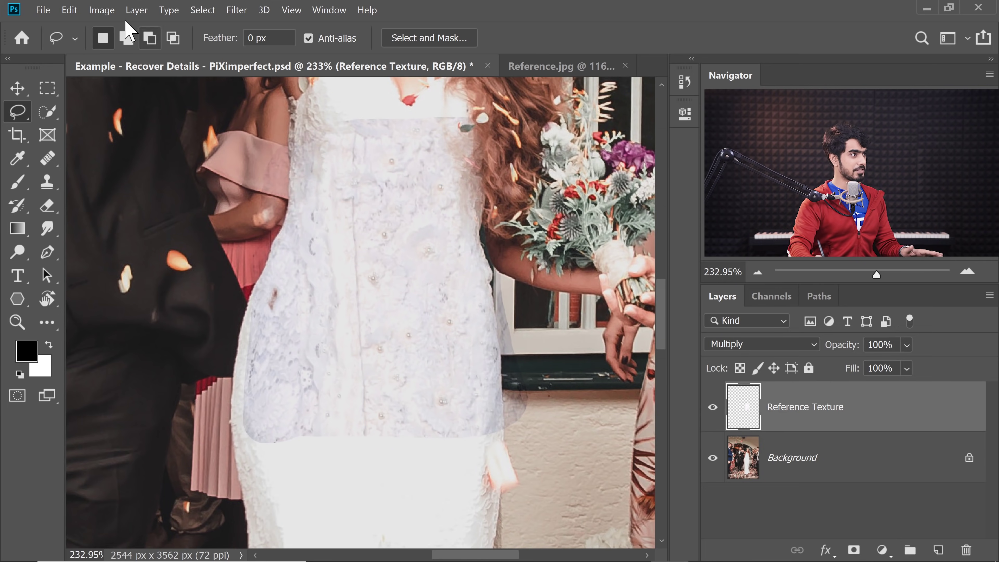
# Mute the lace layer's colour with Hue/Saturation set to Hue +28 and Saturation -43
pyautogui.click(102, 10)
pyautogui.moveTo(133, 44)
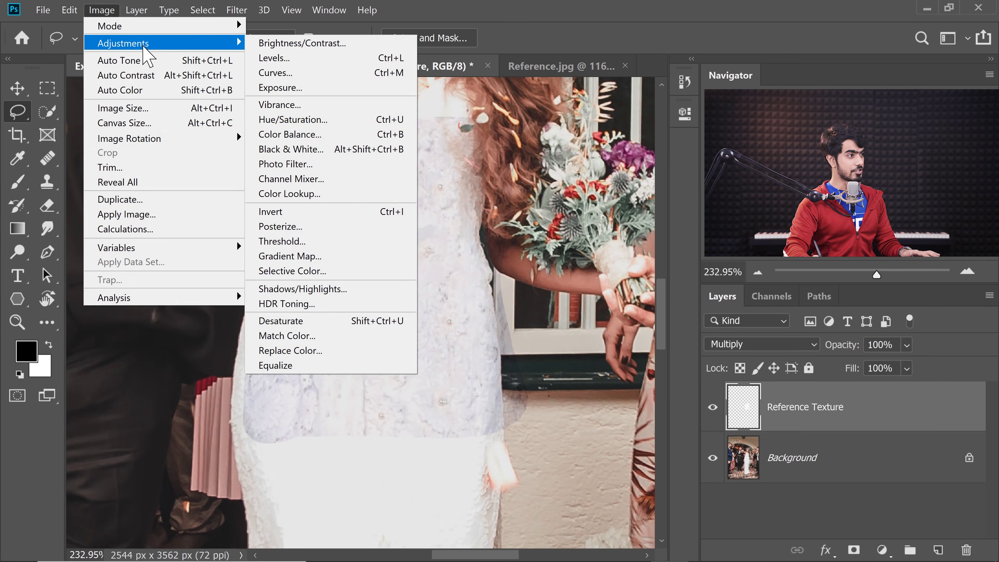
pyautogui.click(325, 120)
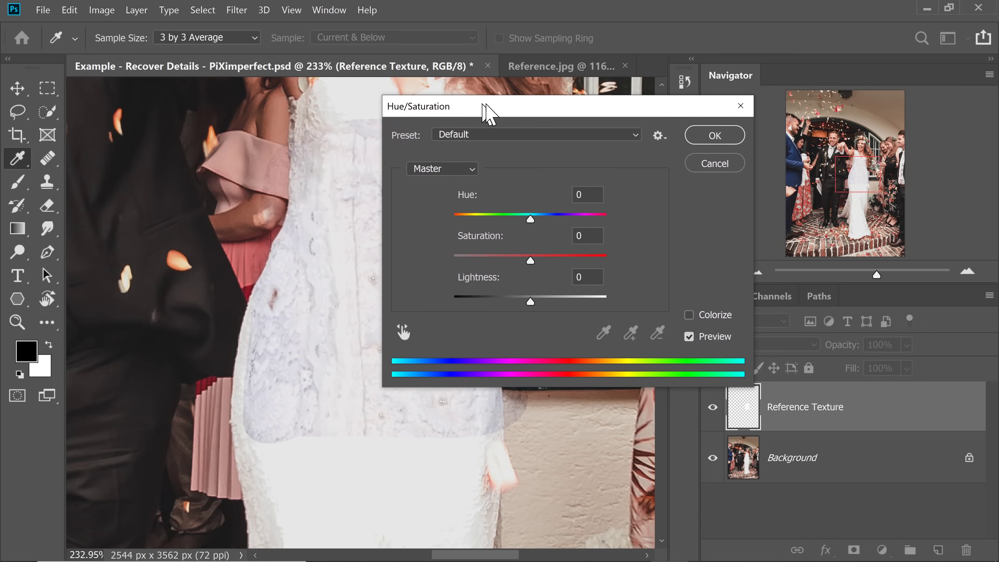
pyautogui.moveTo(488, 112); pyautogui.dragTo(655, 136)
pyautogui.moveTo(698, 283); pyautogui.dragTo(674, 288)
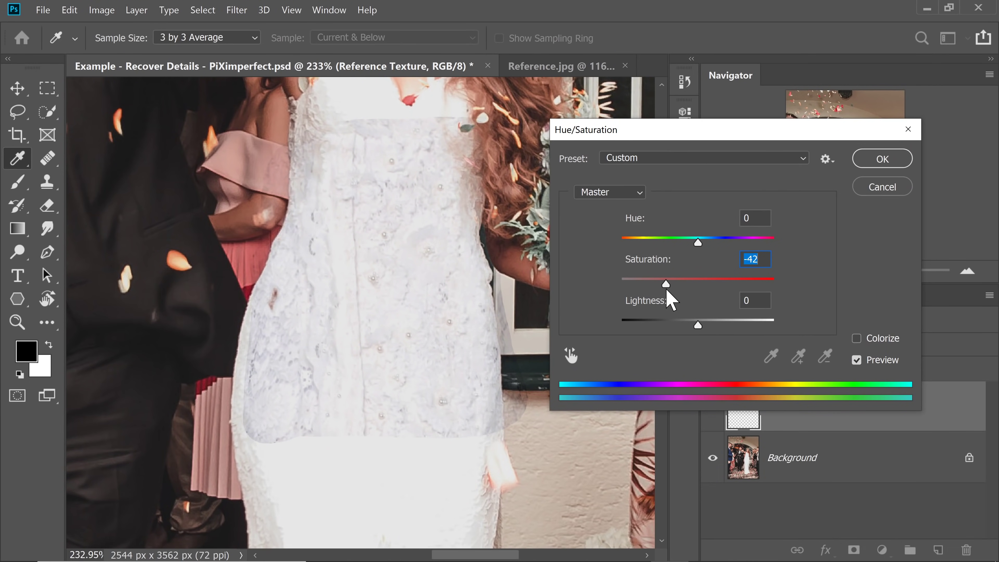
pyautogui.moveTo(697, 243); pyautogui.dragTo(720, 241)
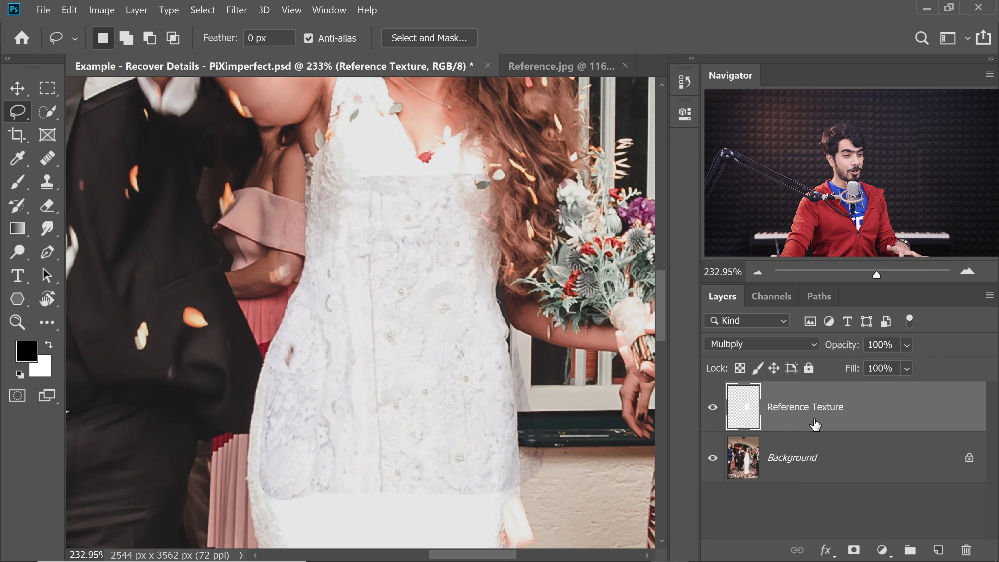
# Create a Reference Texture copy layer, hide the original, and shift the copy onto the upper bodice
pyautogui.hotkey('ctrl', 'j')
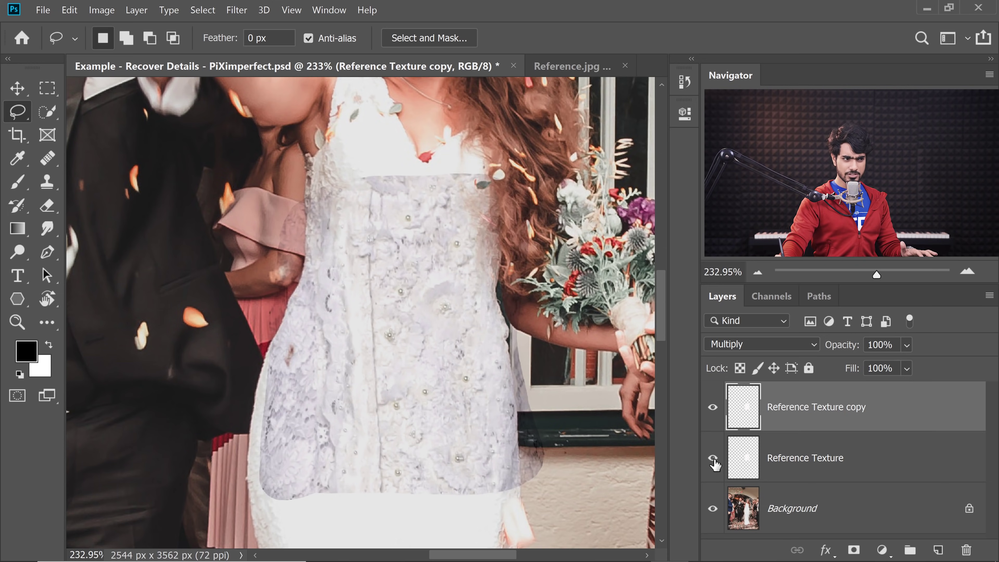
pyautogui.click(797, 466)
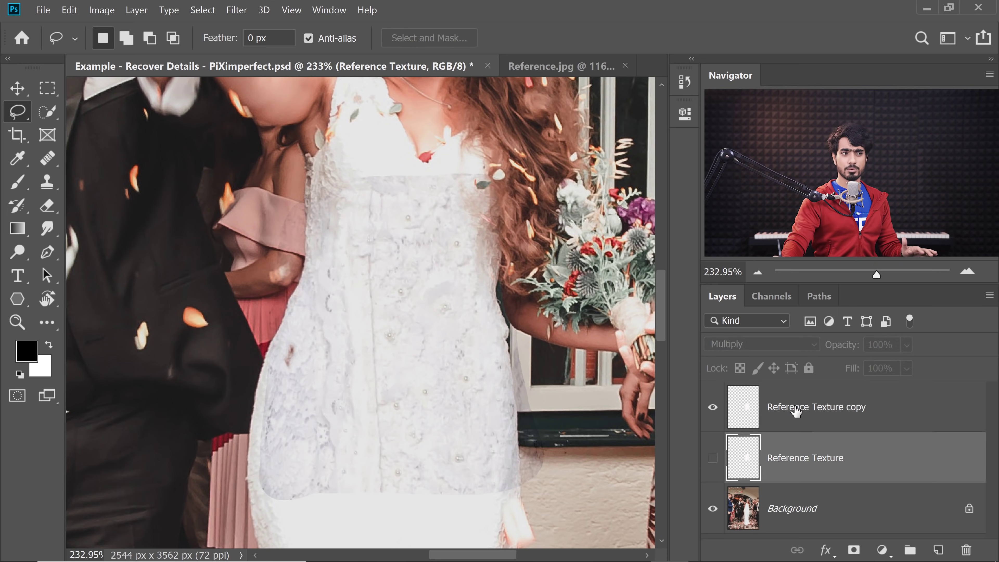
pyautogui.click(792, 408)
pyautogui.scroll(5, 434, 252)
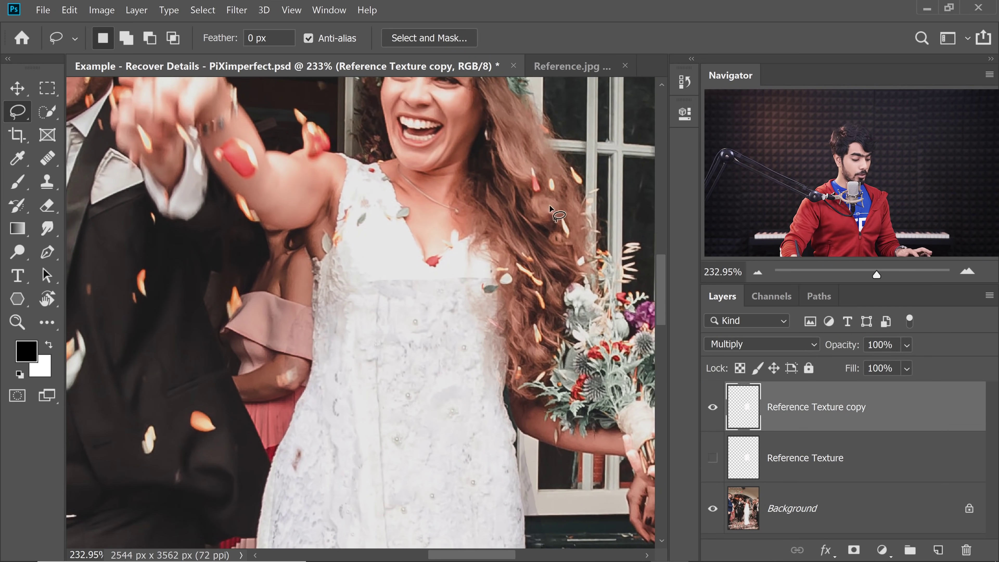
pyautogui.hotkey('ctrl', 't')
pyautogui.moveTo(432, 338); pyautogui.dragTo(462, 254)
# Warp the lace copy's top around the neckline and its bottom edge to the dress, then commit
pyautogui.rightClick(483, 265)
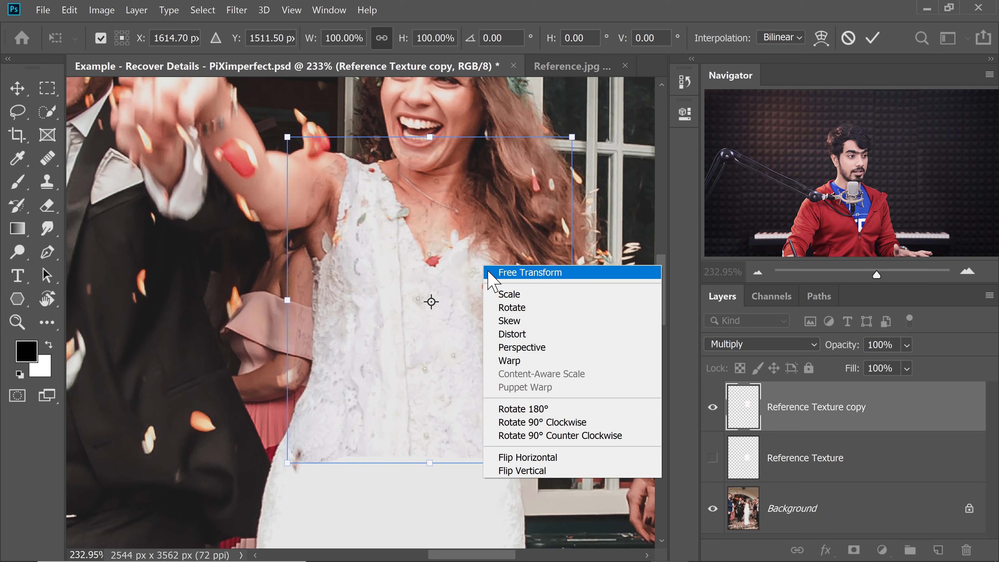
pyautogui.click(511, 362)
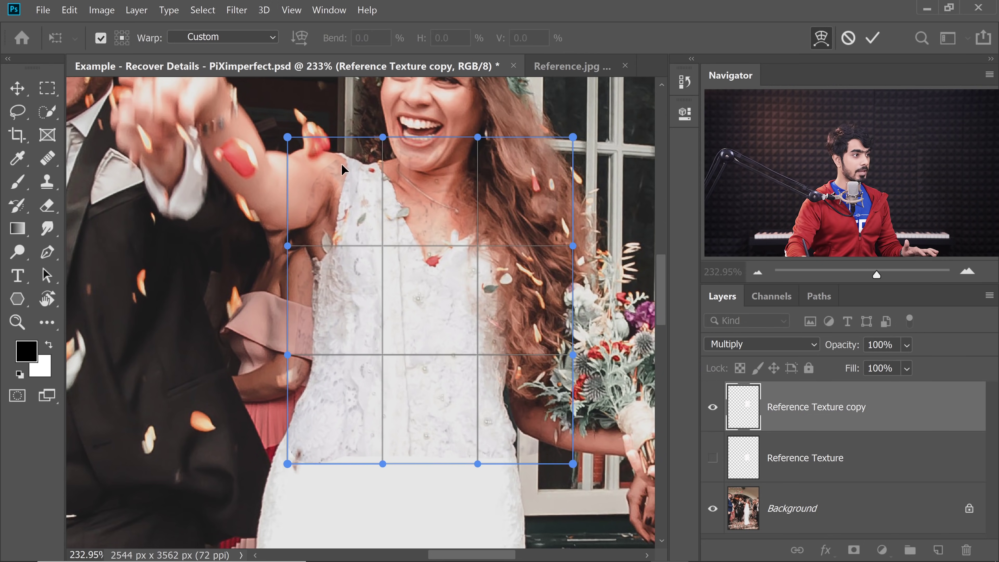
pyautogui.moveTo(342, 169); pyautogui.dragTo(440, 205)
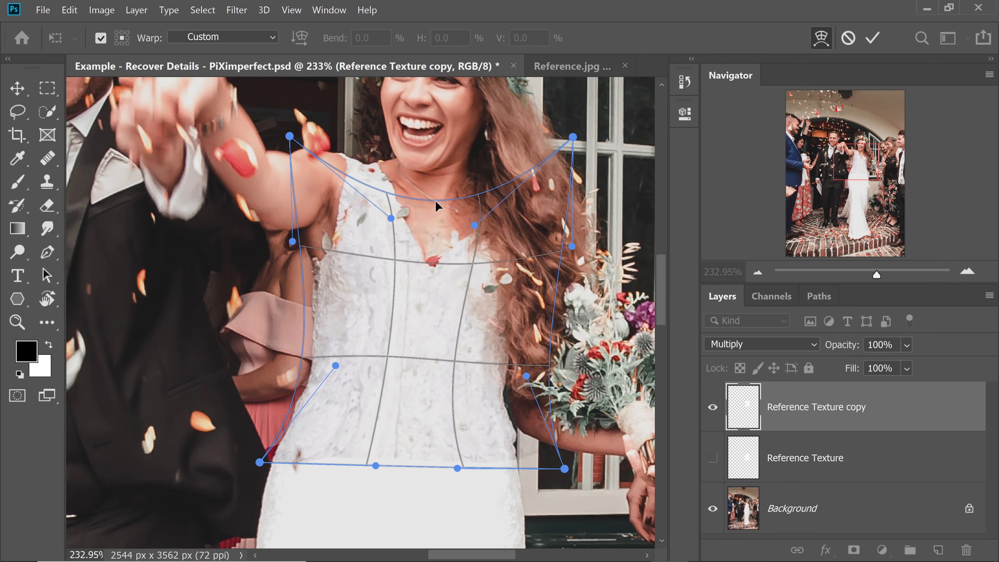
pyautogui.scroll(2, 573, 199)
pyautogui.moveTo(458, 525); pyautogui.dragTo(434, 450)
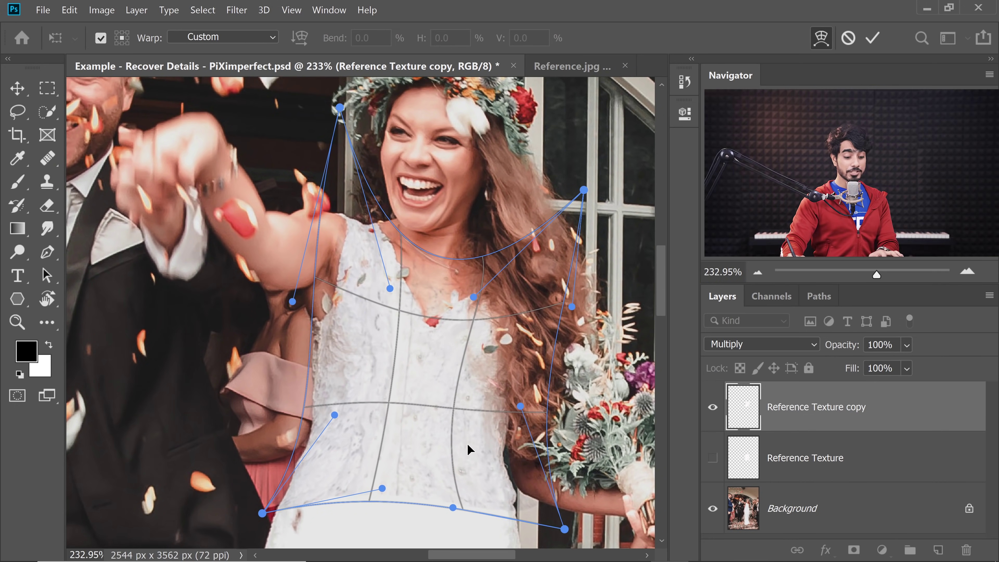
pyautogui.press('Return')
pyautogui.press('l')
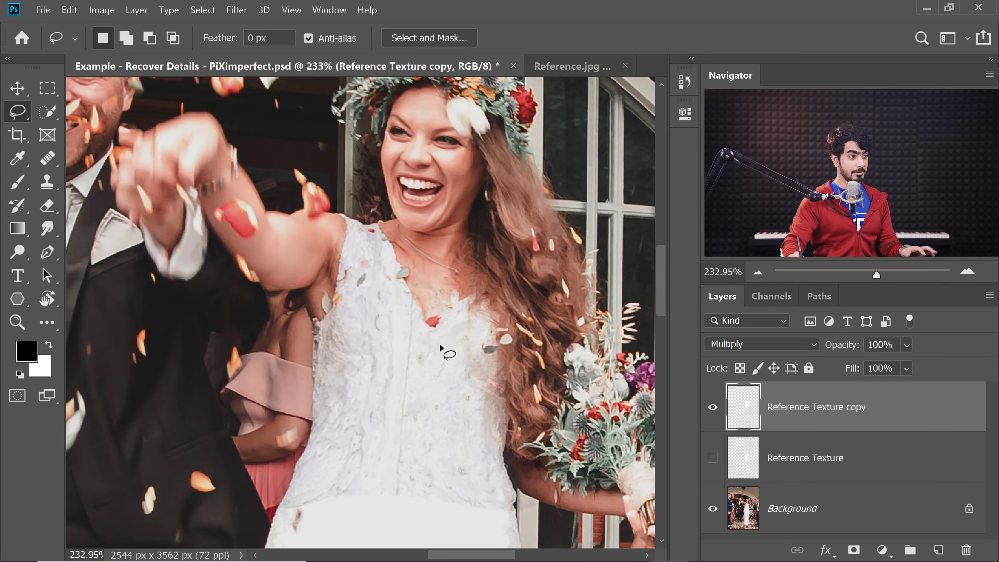
pyautogui.keyDown('ctrl'); pyautogui.click(429, 275); pyautogui.keyUp('ctrl')
pyautogui.moveTo(493, 345); pyautogui.dragTo(463, 331)
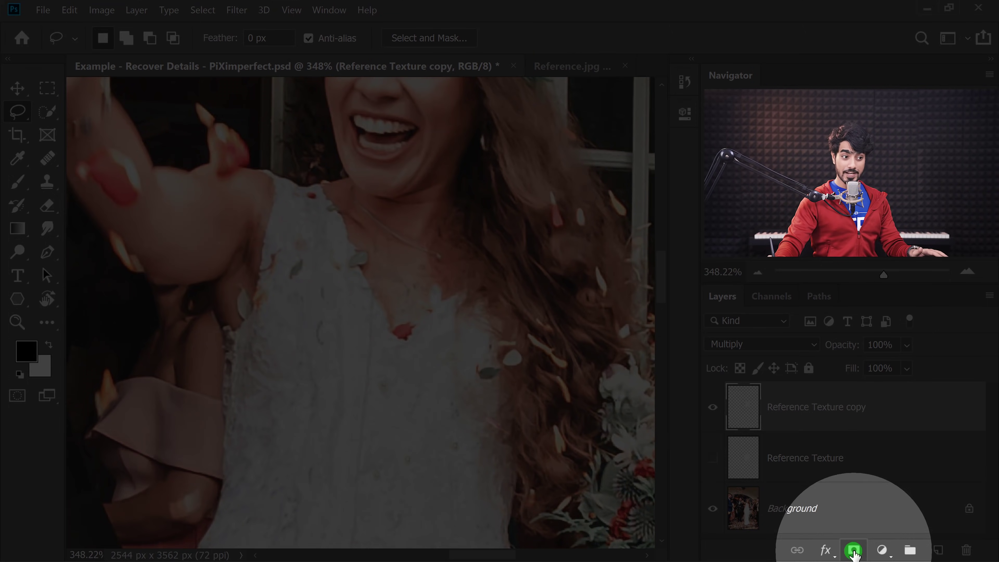
# Add a layer mask to the texture copy and set up a soft round black brush
pyautogui.click(852, 550)
pyautogui.click(18, 183)
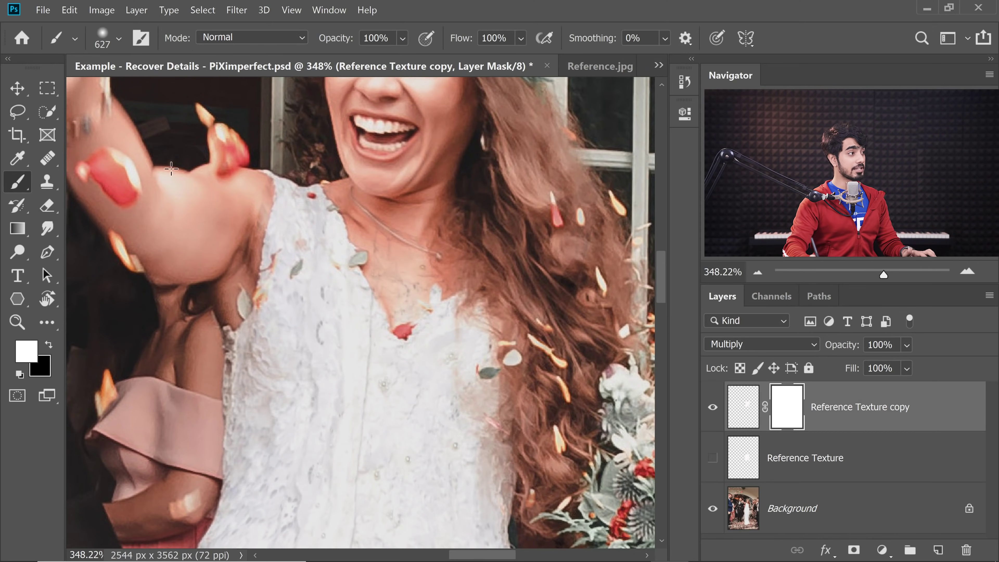
pyautogui.click(105, 40)
pyautogui.click(138, 182)
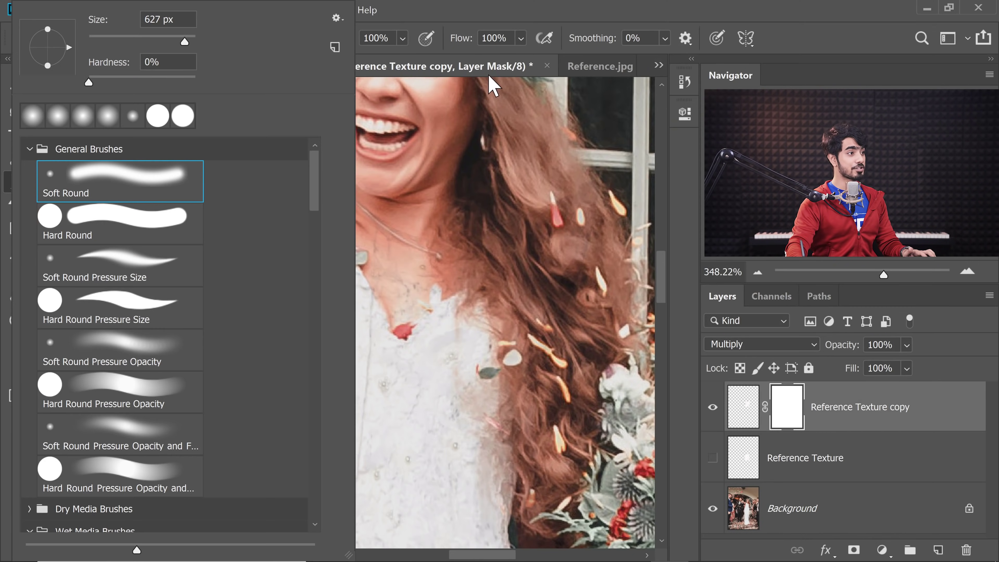
pyautogui.moveTo(268, 301); pyautogui.dragTo(167, 319)
pyautogui.press('x')
# Mask the lace texture off the bride's arm and neck
pyautogui.moveTo(249, 293); pyautogui.dragTo(187, 307)
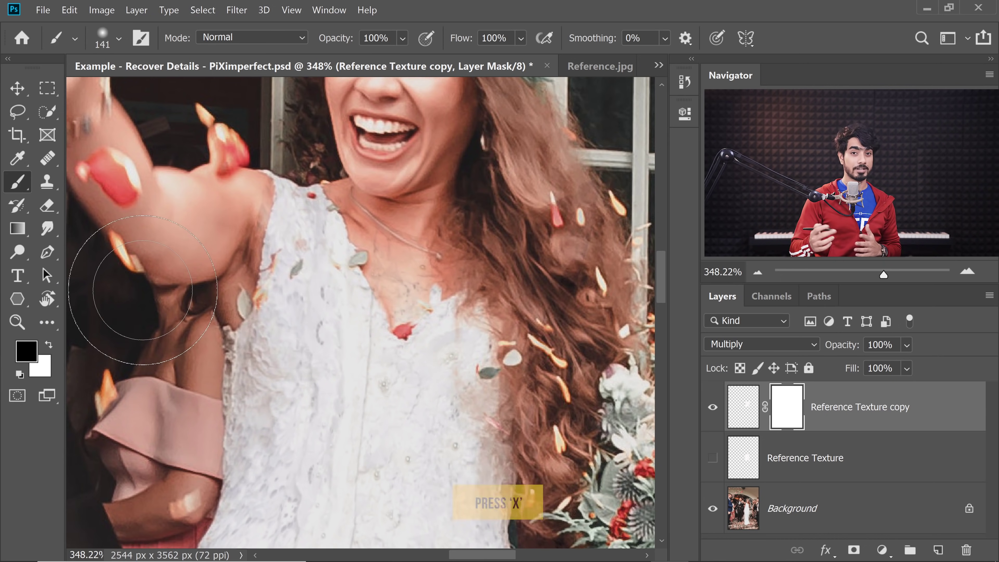
pyautogui.moveTo(290, 256); pyautogui.dragTo(188, 281)
pyautogui.click(188, 281)
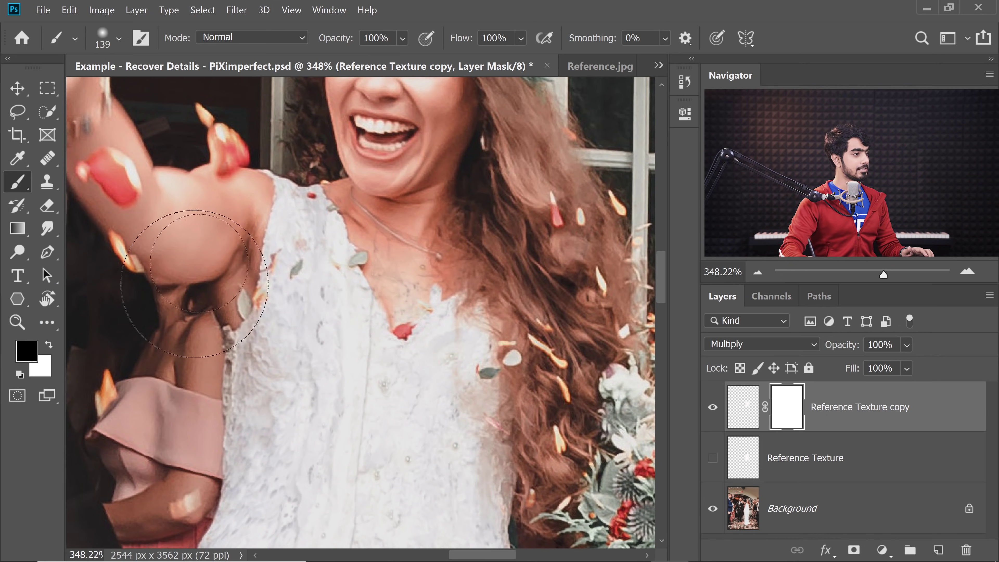
pyautogui.click(418, 217)
pyautogui.moveTo(418, 216); pyautogui.dragTo(278, 227)
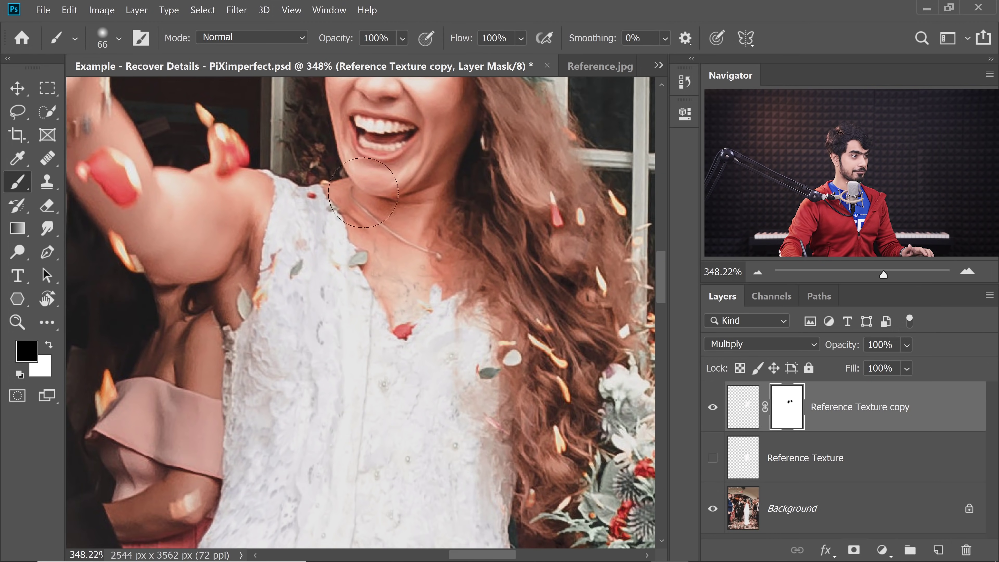
# Mask and soften the hard texture edge along the lower dress
pyautogui.scroll(-3, 448, 276)
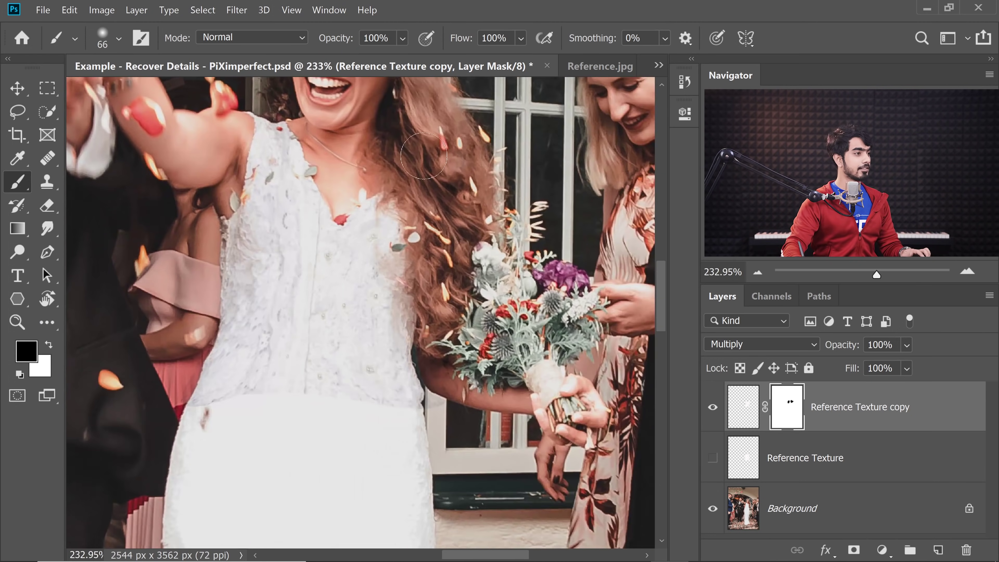
pyautogui.scroll(-3, 439, 355)
pyautogui.scroll(-3, 346, 286)
pyautogui.scroll(2, 256, 383)
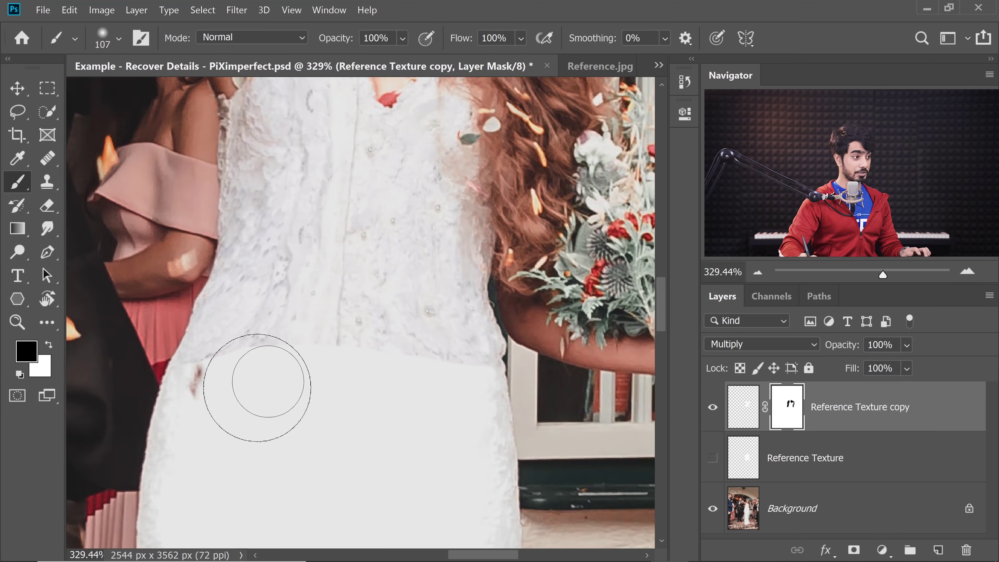
pyautogui.moveTo(209, 405); pyautogui.dragTo(307, 418)
pyautogui.moveTo(232, 419)
pyautogui.mouseDown()
pyautogui.moveTo(286, 437)
pyautogui.moveTo(277, 436)
pyautogui.mouseUp()
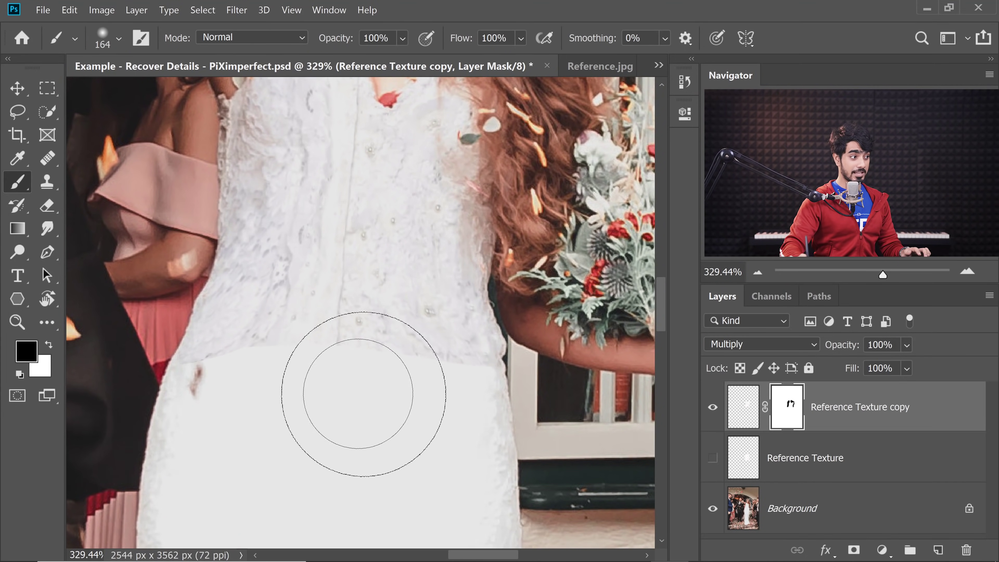
pyautogui.moveTo(426, 406)
pyautogui.mouseDown()
pyautogui.moveTo(479, 446)
pyautogui.moveTo(379, 401)
pyautogui.moveTo(178, 446)
pyautogui.moveTo(220, 446)
pyautogui.mouseUp()
# Set the texture copy layer's opacity to 78%
pyautogui.scroll(-3, 442, 359)
pyautogui.scroll(1, 428, 284)
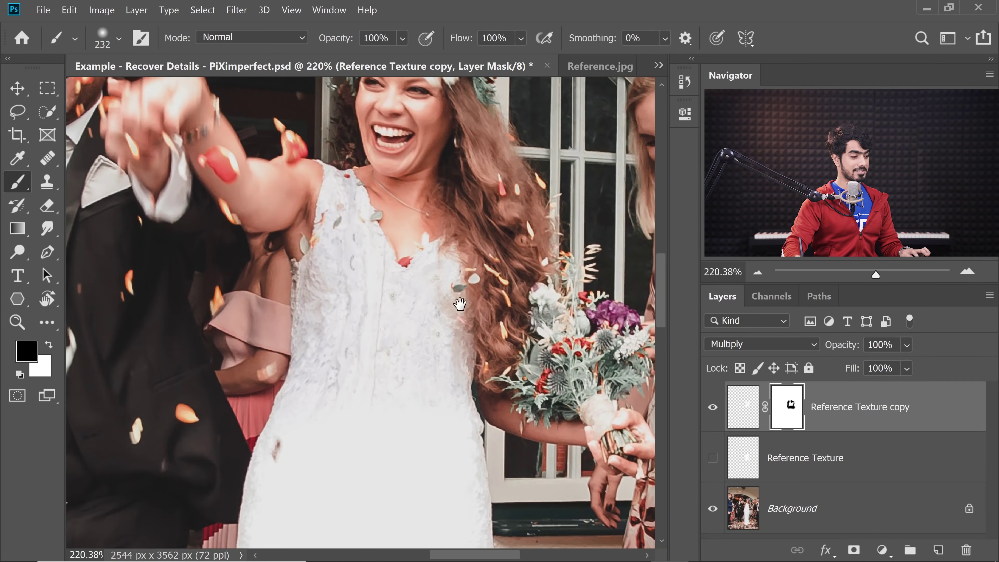
pyautogui.moveTo(834, 349); pyautogui.dragTo(771, 350)
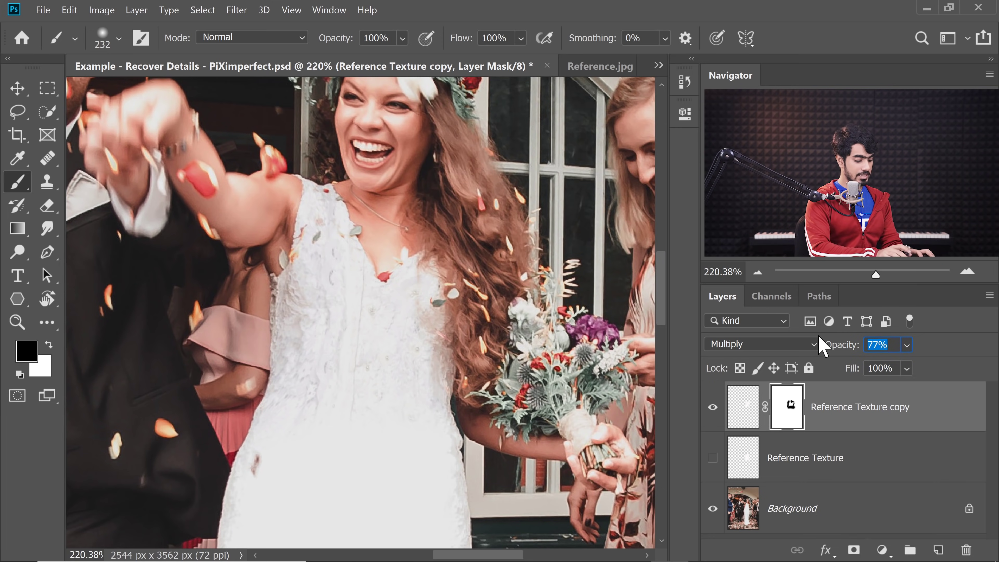
pyautogui.write('78')
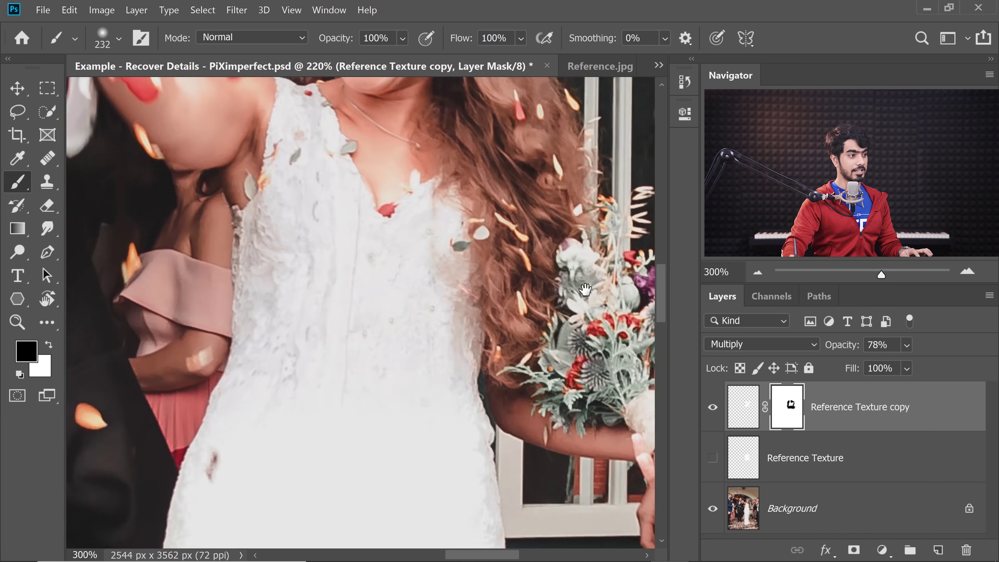
# Duplicate the original Reference Texture layer again and make the new copy visible
pyautogui.scroll(1, 579, 327)
pyautogui.click(892, 466)
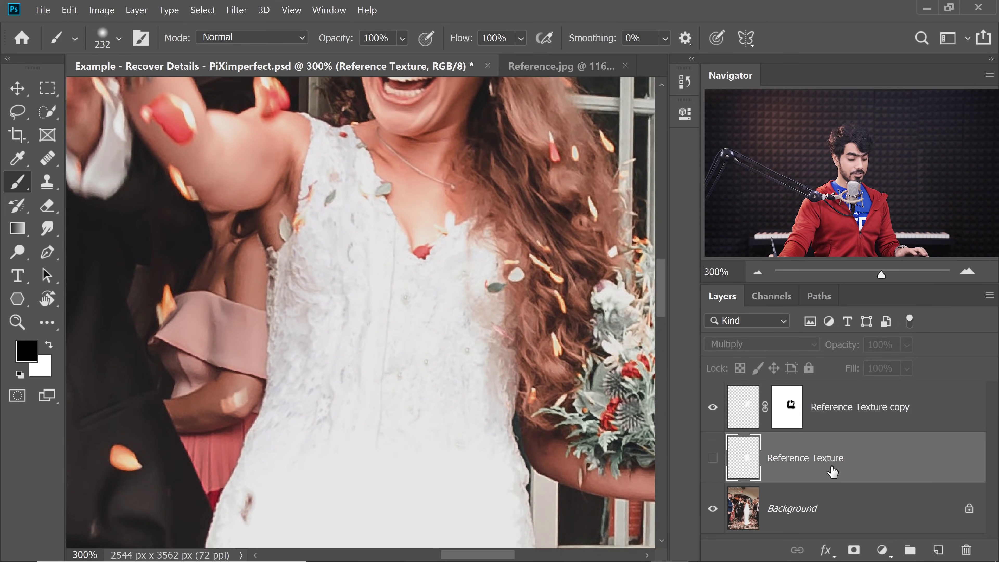
pyautogui.hotkey('ctrl', 'j')
pyautogui.click(713, 458)
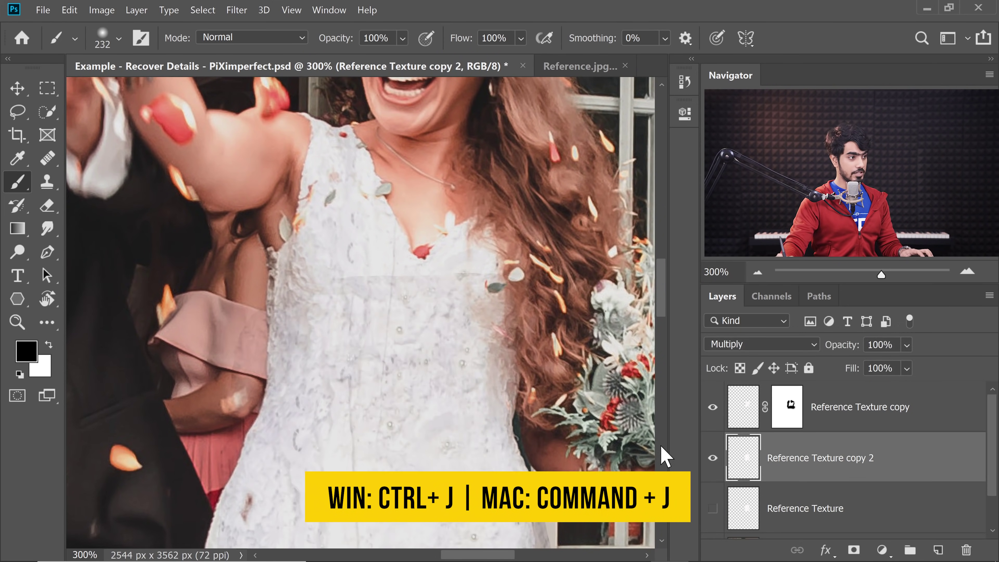
pyautogui.scroll(-2, 434, 361)
pyautogui.scroll(-3, 435, 361)
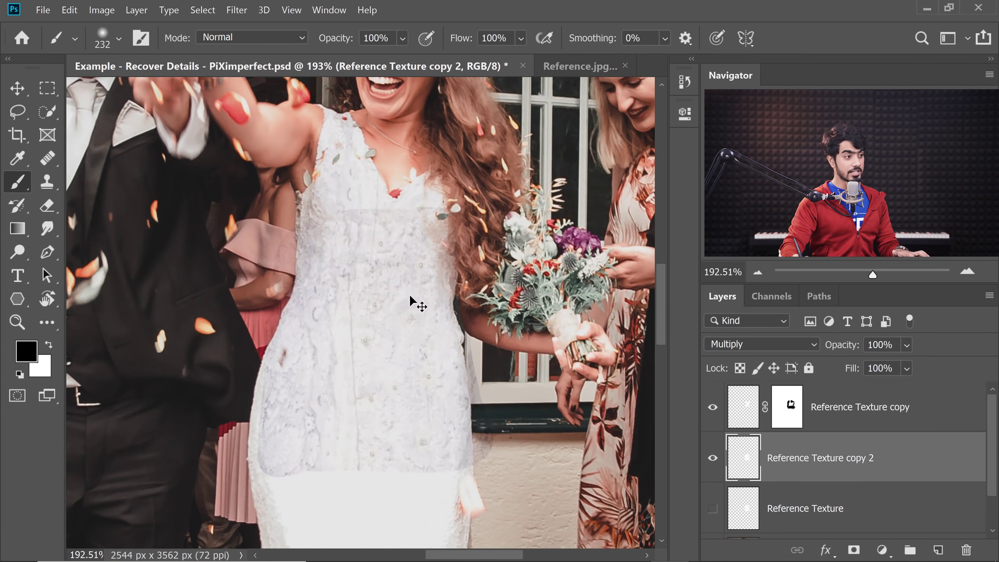
# Move the new texture copy down over the skirt and switch the transform to Warp
pyautogui.hotkey('ctrl', 't')
pyautogui.moveTo(380, 238); pyautogui.dragTo(394, 348)
pyautogui.scroll(-2, 394, 348)
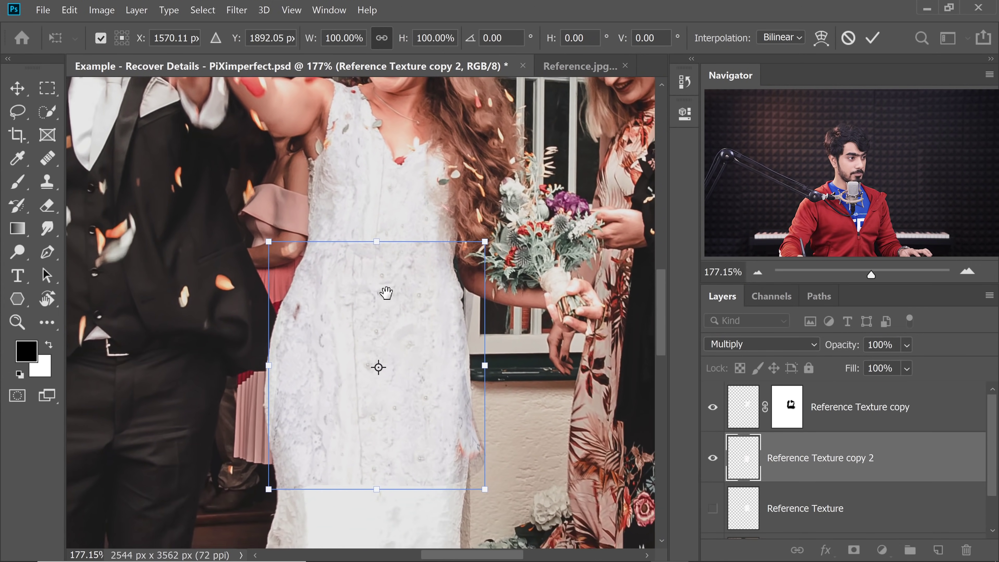
pyautogui.rightClick(418, 302)
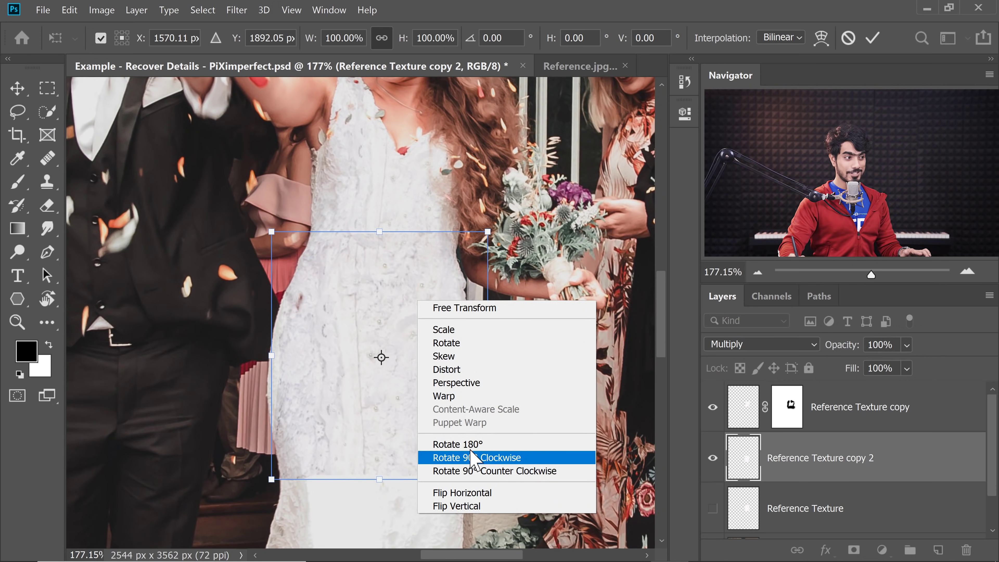
pyautogui.click(464, 395)
# Warp the texture's edges and corners to follow the waist, hips and skirt, then commit
pyautogui.moveTo(355, 258); pyautogui.dragTo(379, 268)
pyautogui.moveTo(279, 276); pyautogui.dragTo(312, 228)
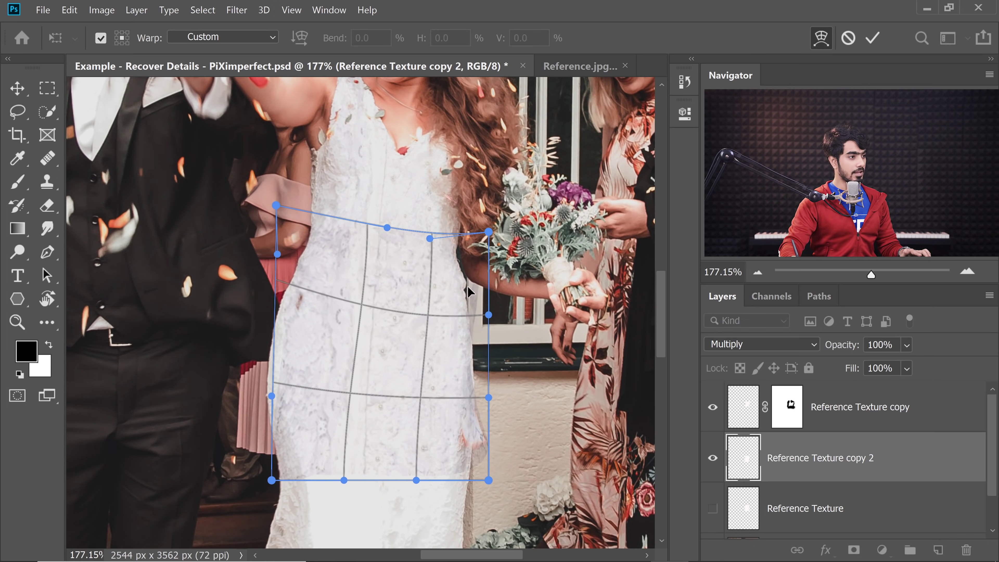
pyautogui.moveTo(468, 291); pyautogui.dragTo(476, 293)
pyautogui.moveTo(282, 375); pyautogui.dragTo(270, 326)
pyautogui.moveTo(395, 383); pyautogui.dragTo(485, 286)
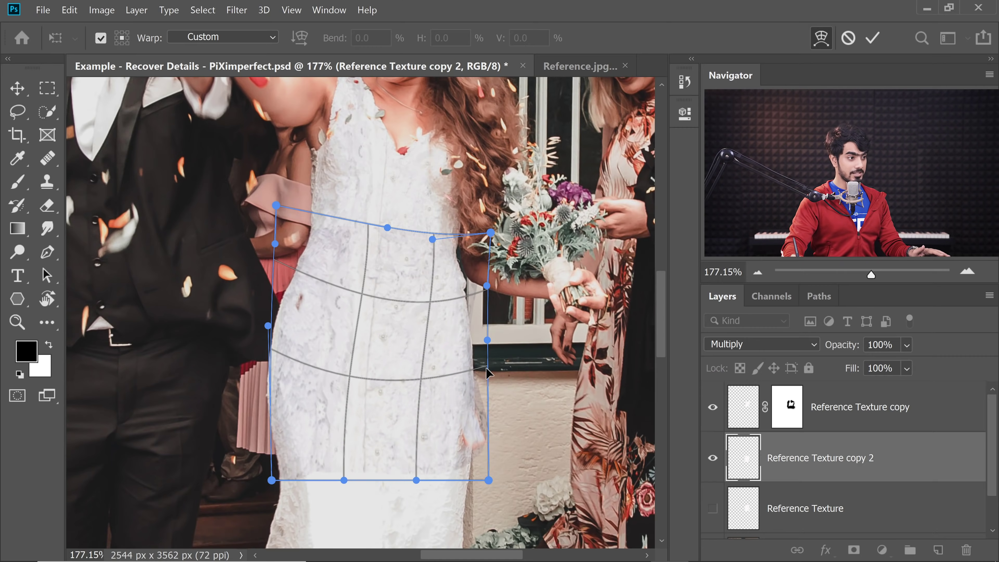
pyautogui.moveTo(487, 372); pyautogui.dragTo(483, 364)
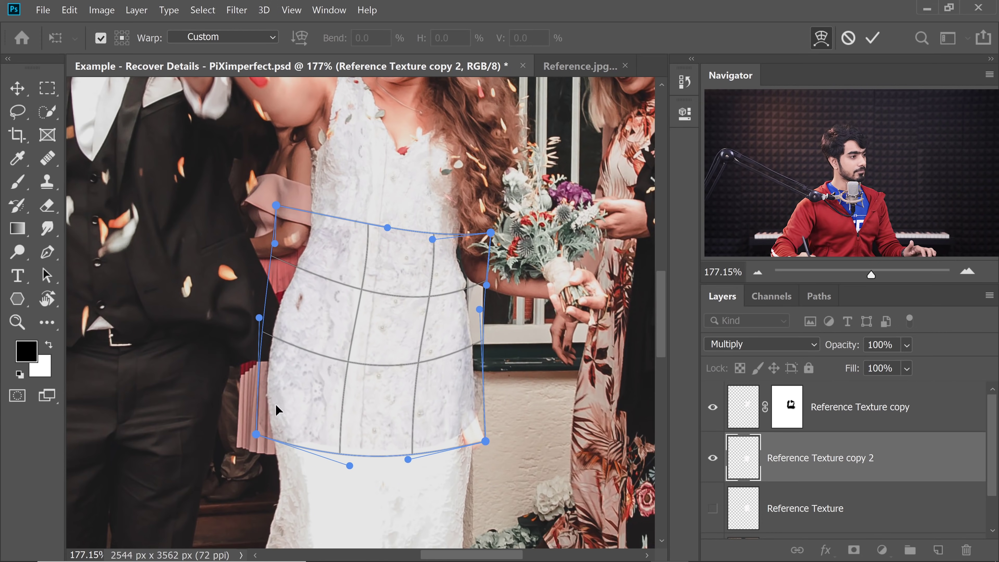
pyautogui.moveTo(256, 433); pyautogui.dragTo(261, 409)
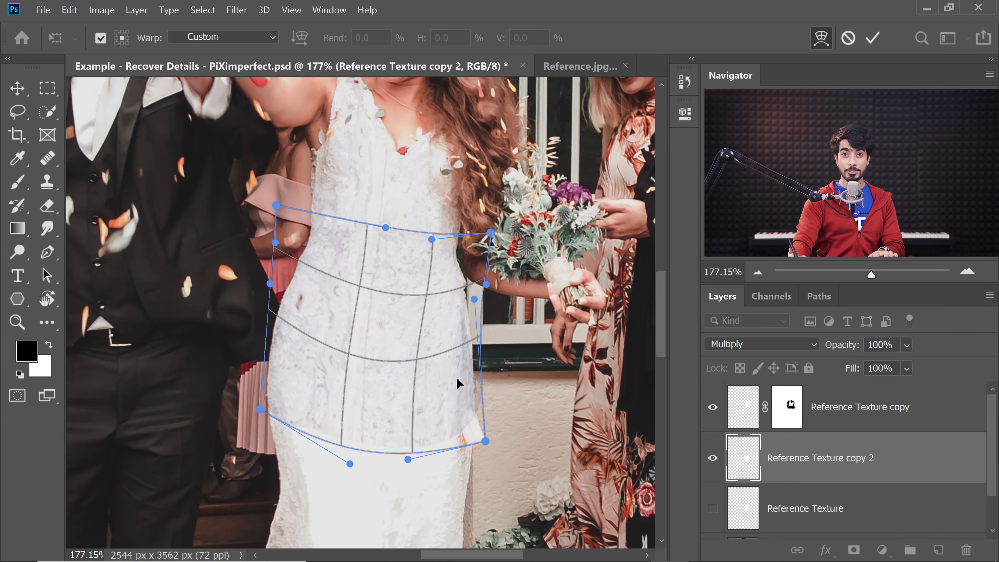
pyautogui.press('Return')
pyautogui.press('b')
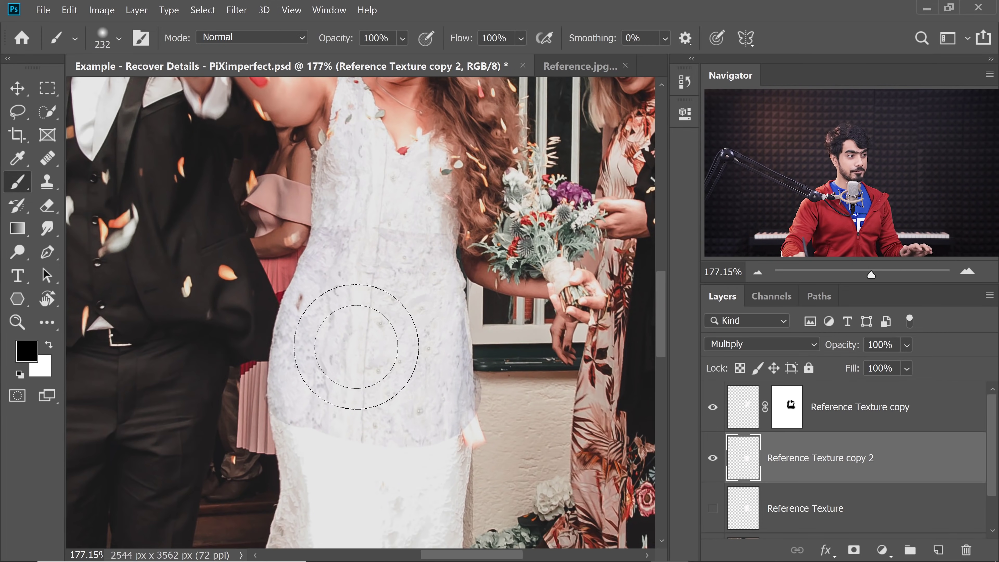
# Add a mask to Reference Texture copy 2, hide texture outside the dress, and enlarge the brush to 331 px
pyautogui.click(854, 550)
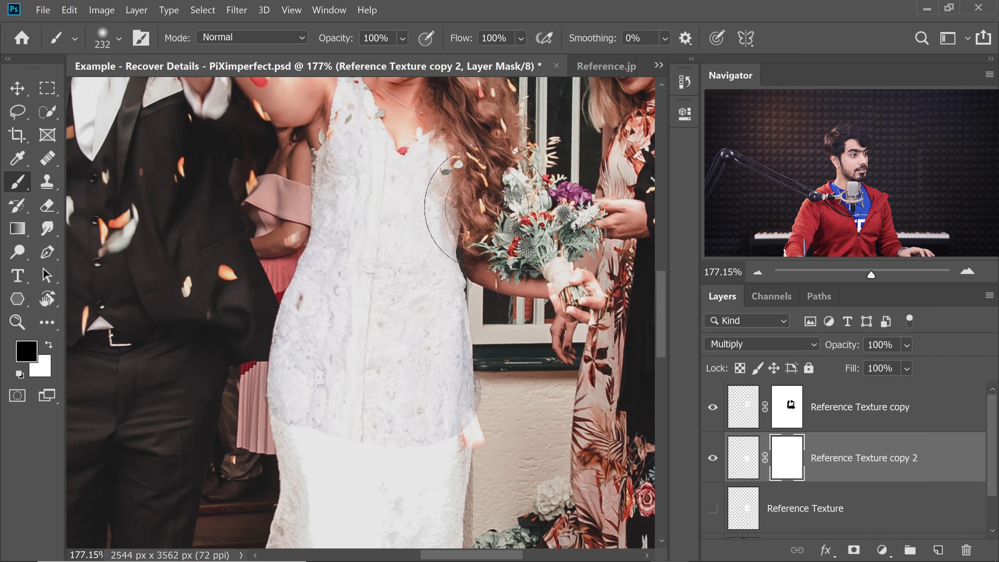
pyautogui.moveTo(487, 207); pyautogui.dragTo(357, 190)
pyautogui.press('x')
pyautogui.scroll(2, 390, 217)
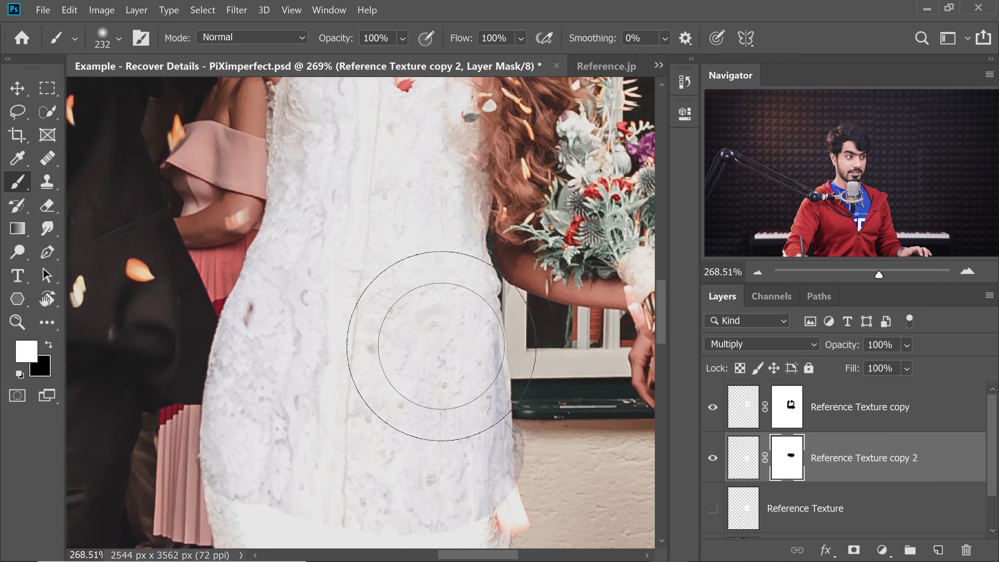
pyautogui.scroll(-2, 363, 319)
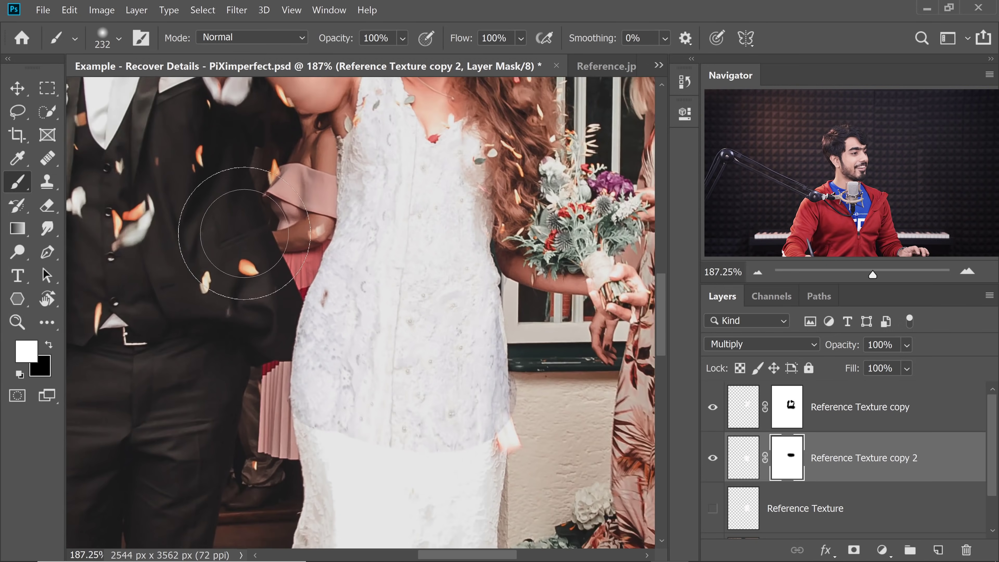
pyautogui.moveTo(223, 313)
pyautogui.mouseDown()
pyautogui.moveTo(251, 315)
pyautogui.moveTo(224, 409)
pyautogui.mouseUp()
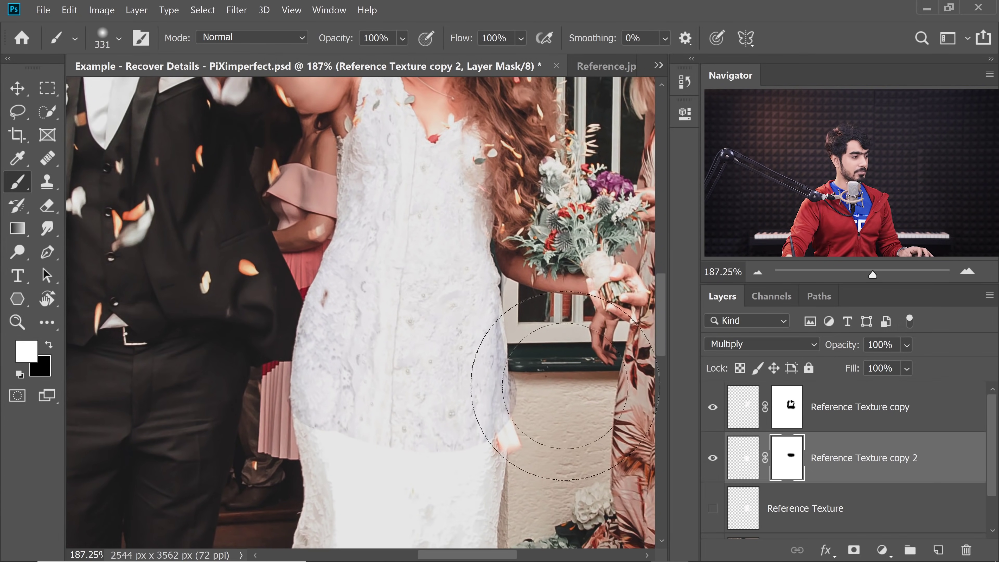
# Hide lace over the groom's trousers and past the dress, then paint lace back onto the dress
pyautogui.press('x')
pyautogui.moveTo(565, 386); pyautogui.dragTo(545, 338)
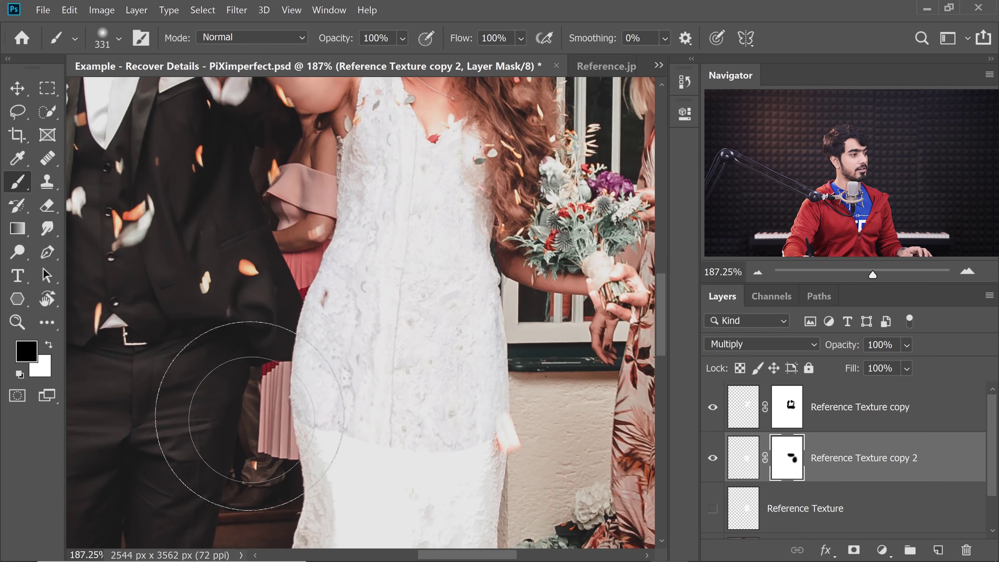
pyautogui.moveTo(250, 416); pyautogui.dragTo(178, 409)
pyautogui.press('x')
pyautogui.moveTo(357, 468)
pyautogui.mouseDown()
pyautogui.moveTo(356, 324)
pyautogui.moveTo(357, 371)
pyautogui.mouseUp()
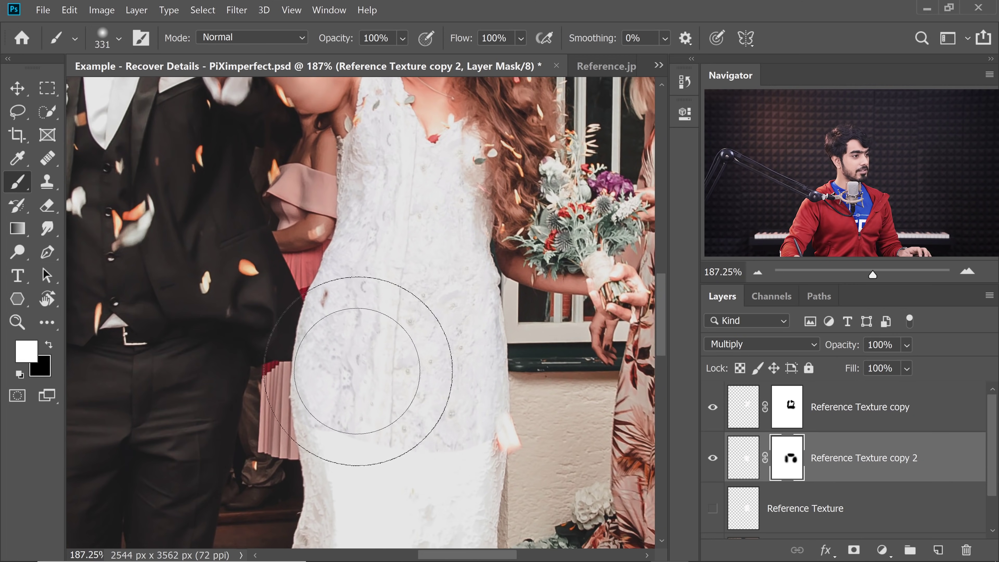
pyautogui.hotkey('ctrl', '=')
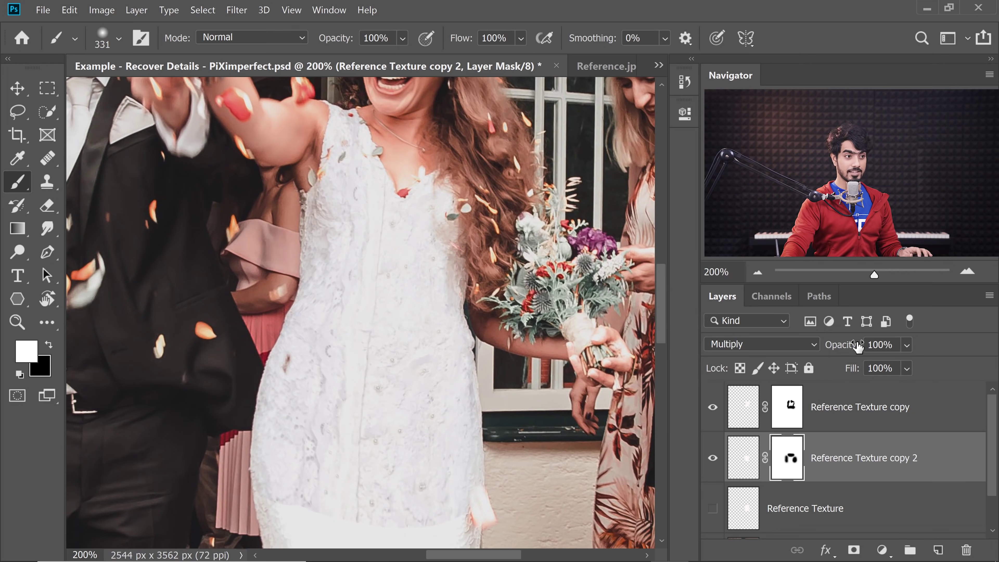
# Lower the layer opacity to 78% and set a 222 px black brush at 10% flow
pyautogui.moveTo(841, 345); pyautogui.dragTo(769, 352)
pyautogui.moveTo(412, 329); pyautogui.dragTo(423, 329)
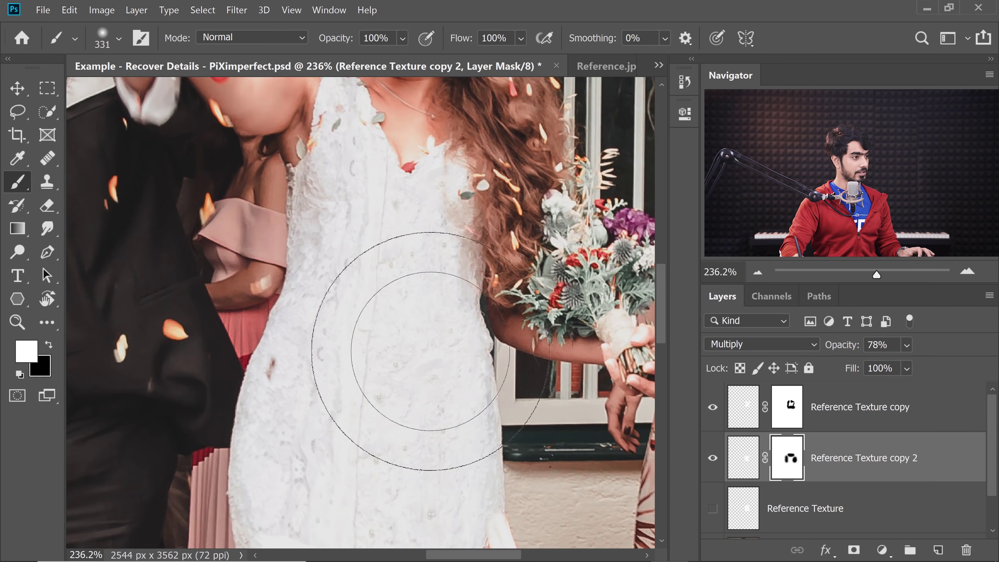
pyautogui.press('x')
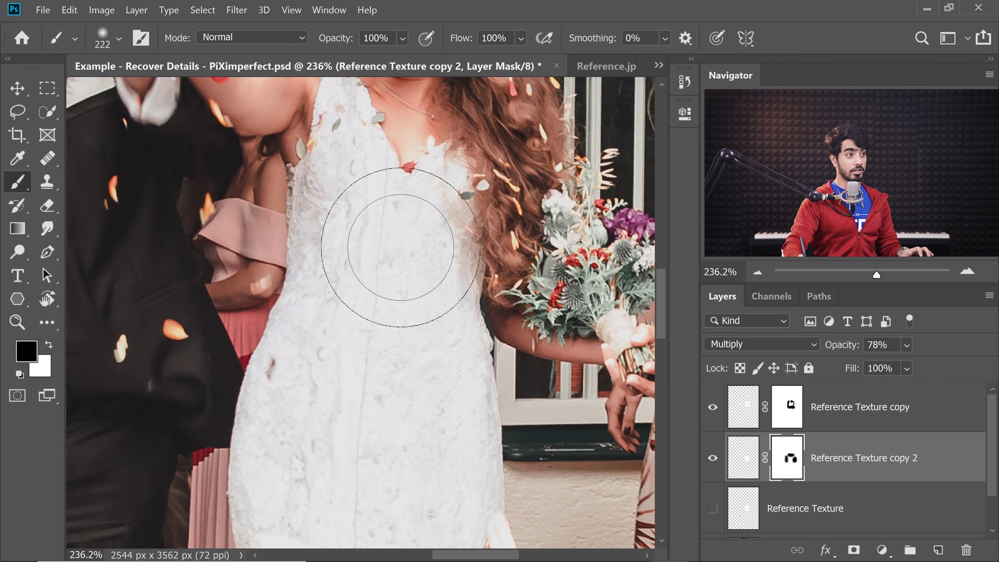
pyautogui.click(493, 37)
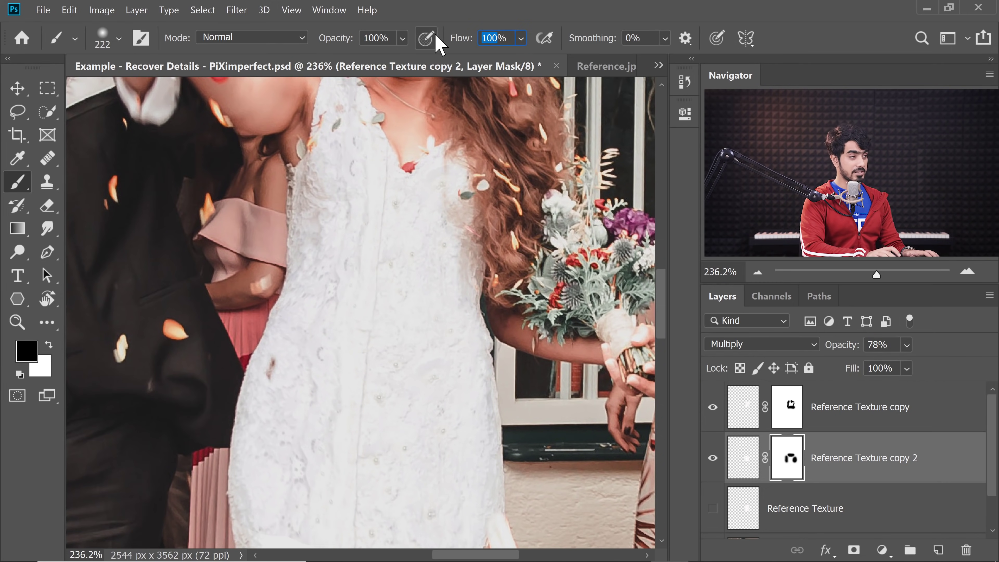
# Refine the mask with white paint at 198 px, then enlarge the brush to 281 px
pyautogui.scroll(3, 450, 378)
pyautogui.press('x')
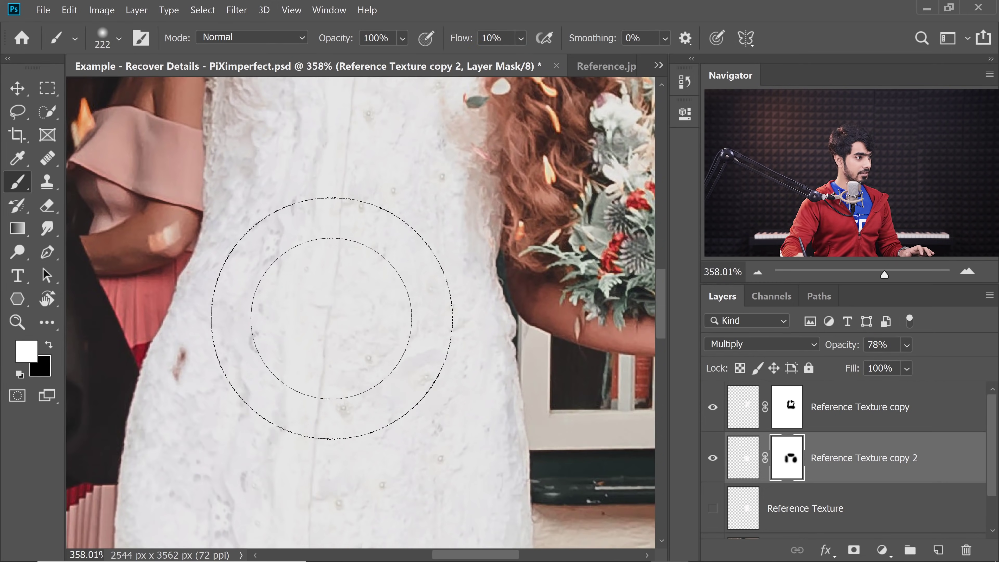
pyautogui.moveTo(328, 306); pyautogui.dragTo(310, 307)
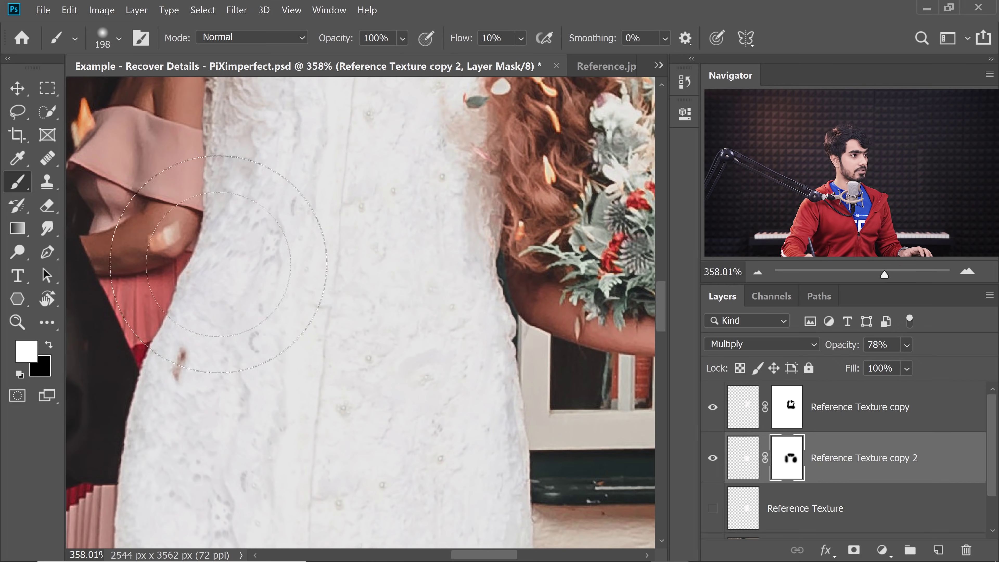
pyautogui.scroll(-4, 222, 305)
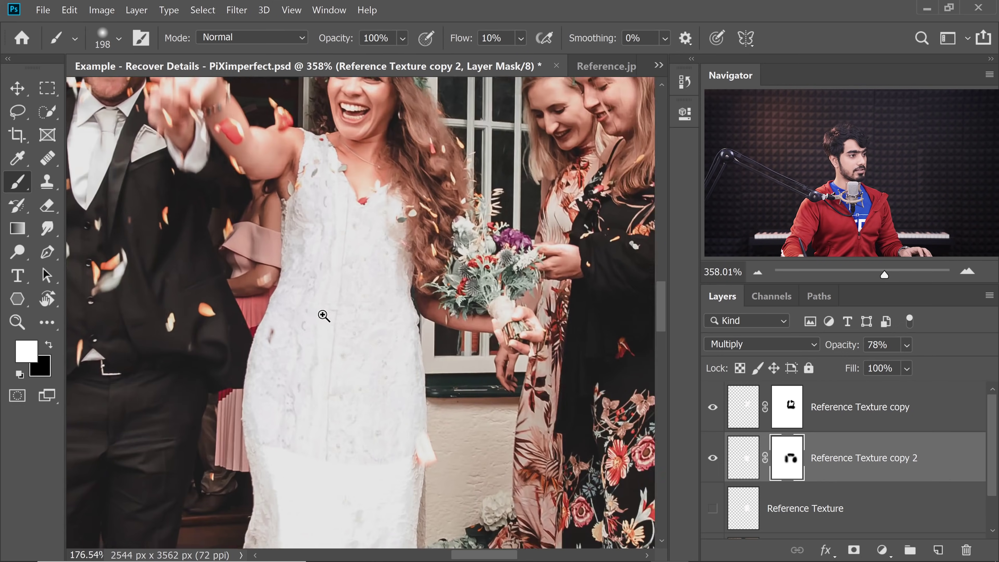
pyautogui.moveTo(323, 317)
pyautogui.mouseDown()
pyautogui.moveTo(365, 338)
pyautogui.moveTo(349, 281)
pyautogui.mouseUp()
pyautogui.press(']')
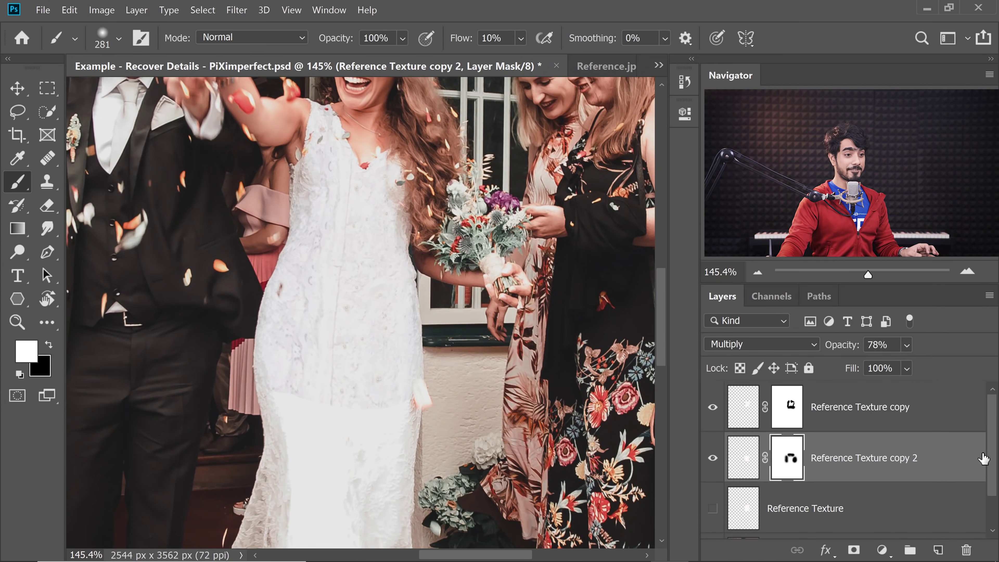
pyautogui.scroll(-1, 987, 535)
pyautogui.keyDown('alt'); pyautogui.click(712, 516); pyautogui.keyUp('alt')
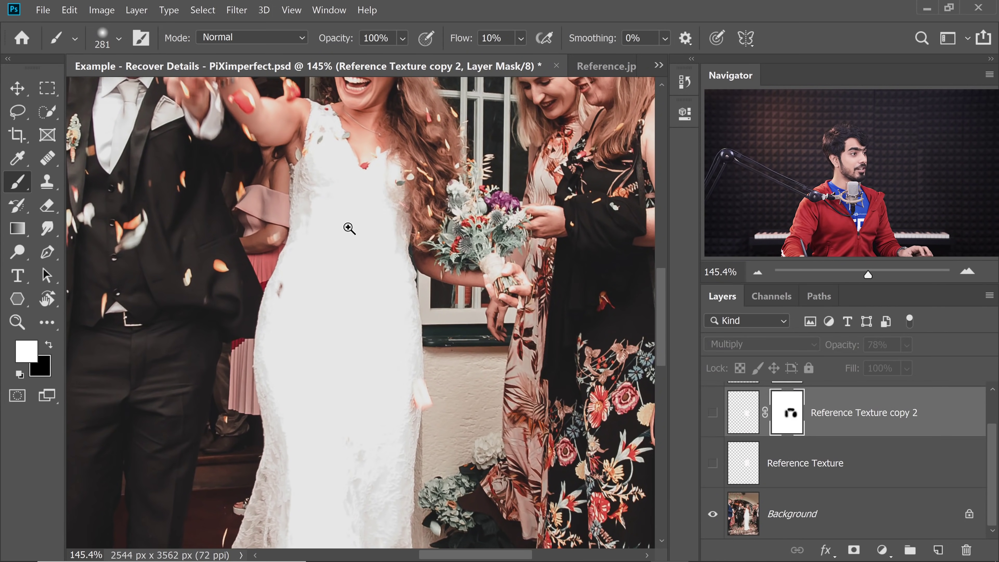
pyautogui.scroll(-4, 349, 228)
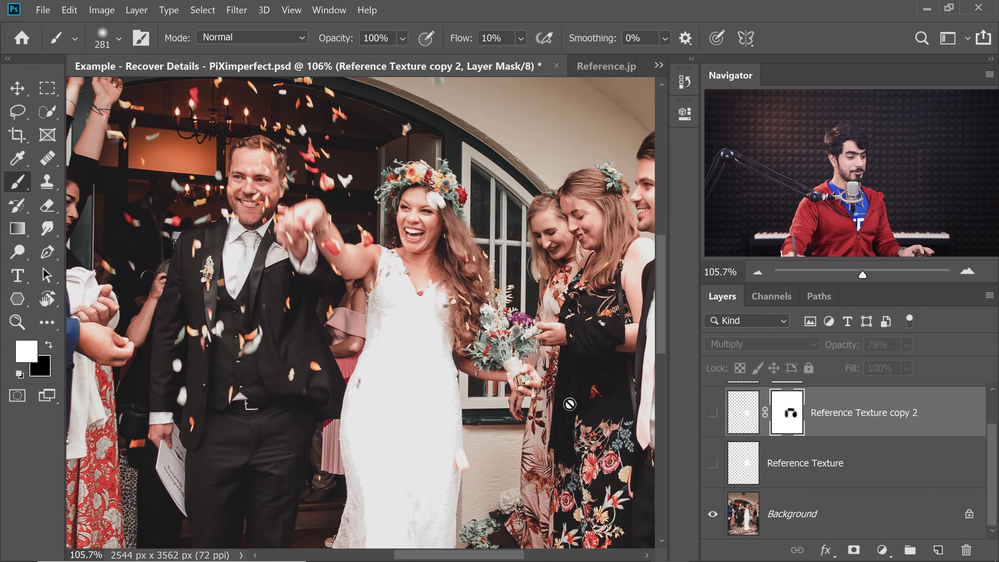
pyautogui.keyDown('alt'); pyautogui.click(713, 516); pyautogui.keyUp('alt')
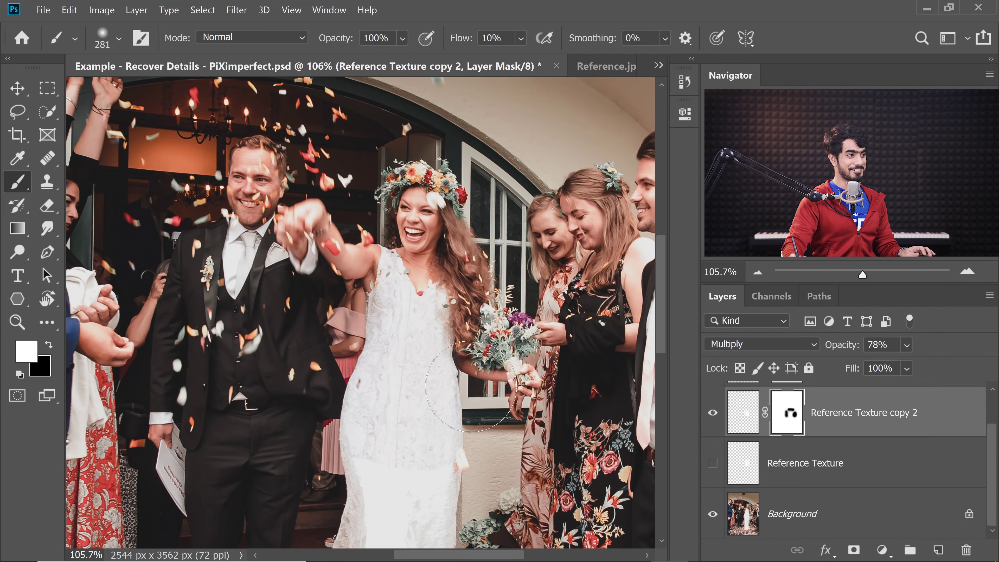
pyautogui.moveTo(423, 458)
pyautogui.mouseDown()
pyautogui.moveTo(384, 424)
pyautogui.moveTo(374, 259)
pyautogui.mouseUp()
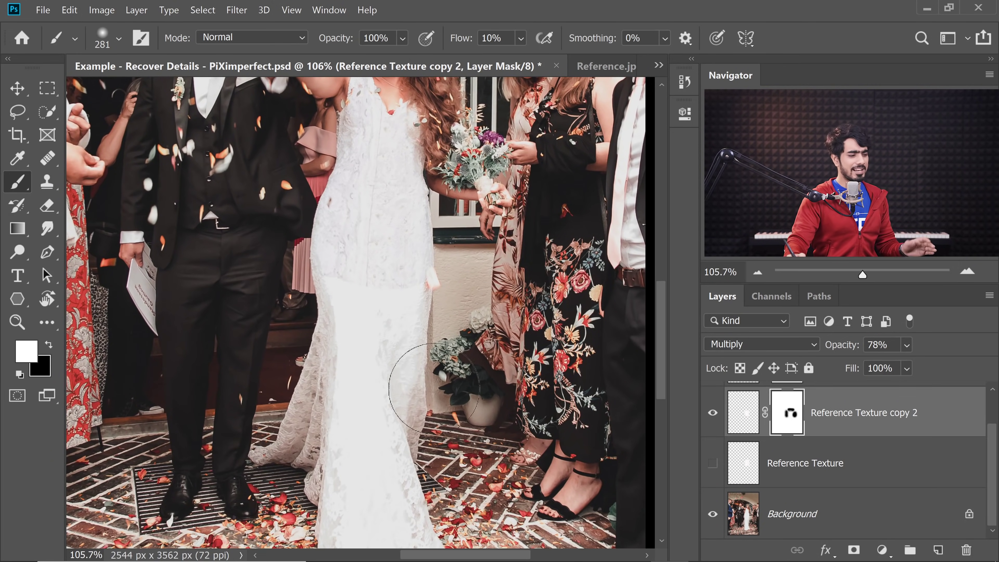
pyautogui.moveTo(392, 376); pyautogui.dragTo(383, 330)
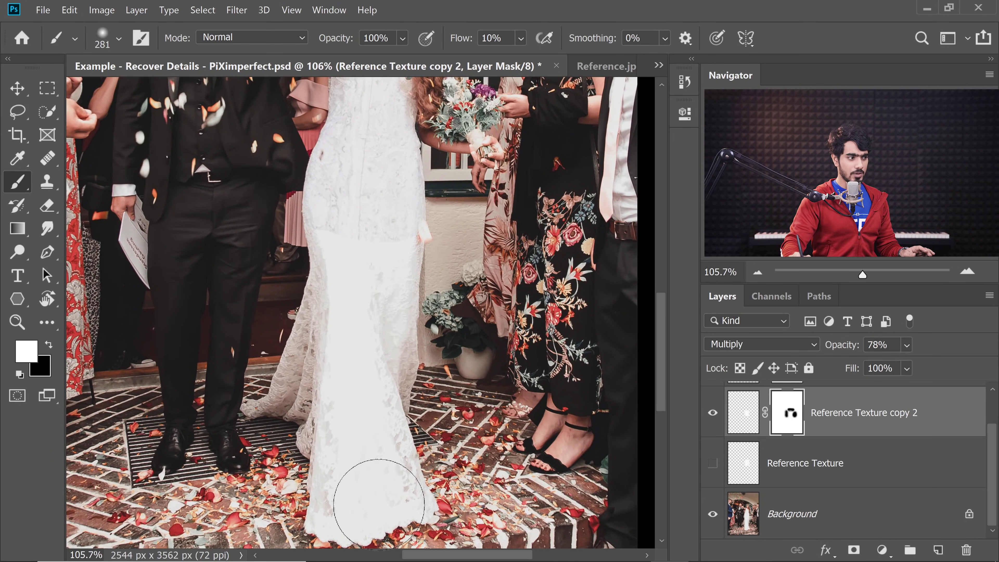
pyautogui.click(369, 450)
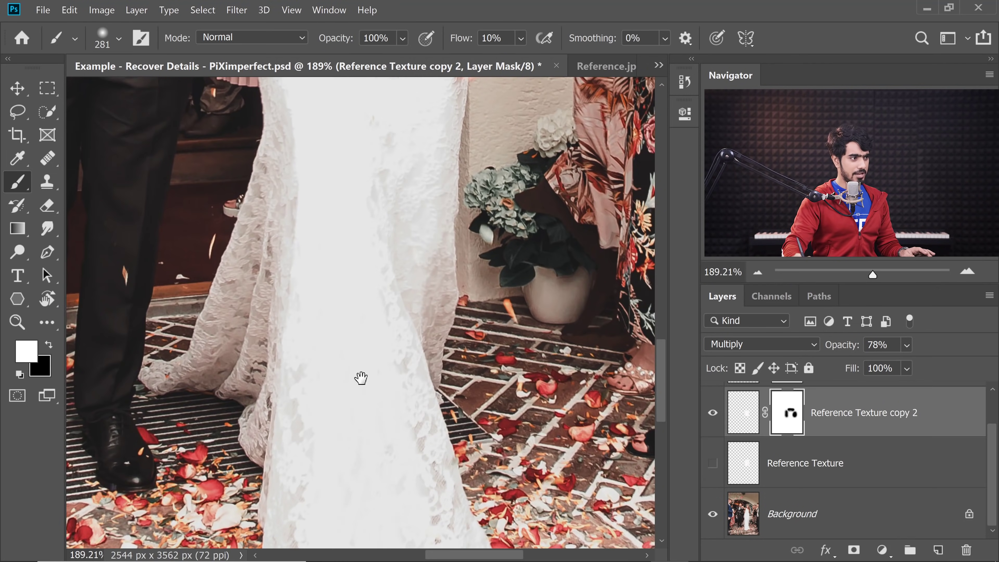
pyautogui.scroll(-4, 361, 378)
pyautogui.moveTo(379, 403); pyautogui.dragTo(382, 446)
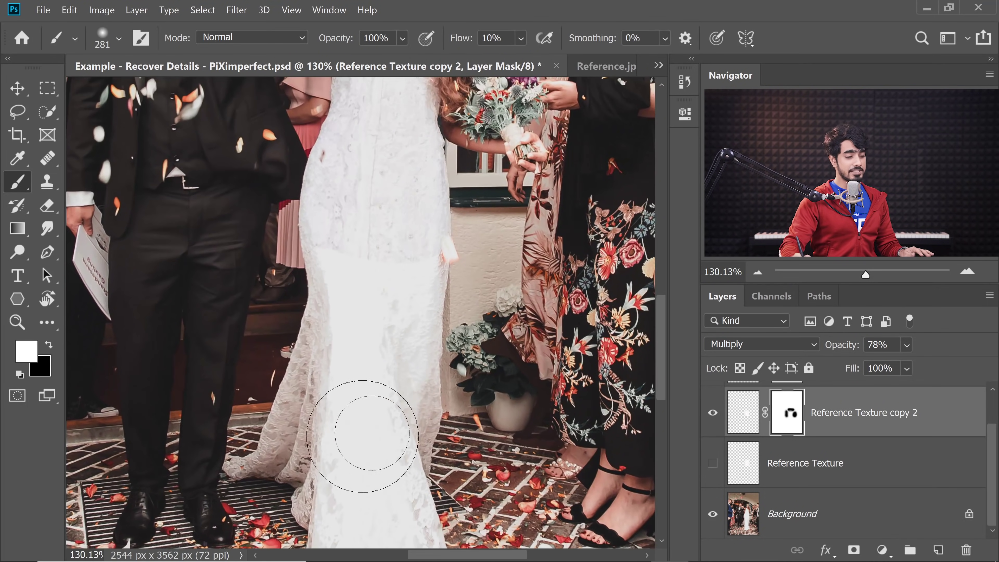